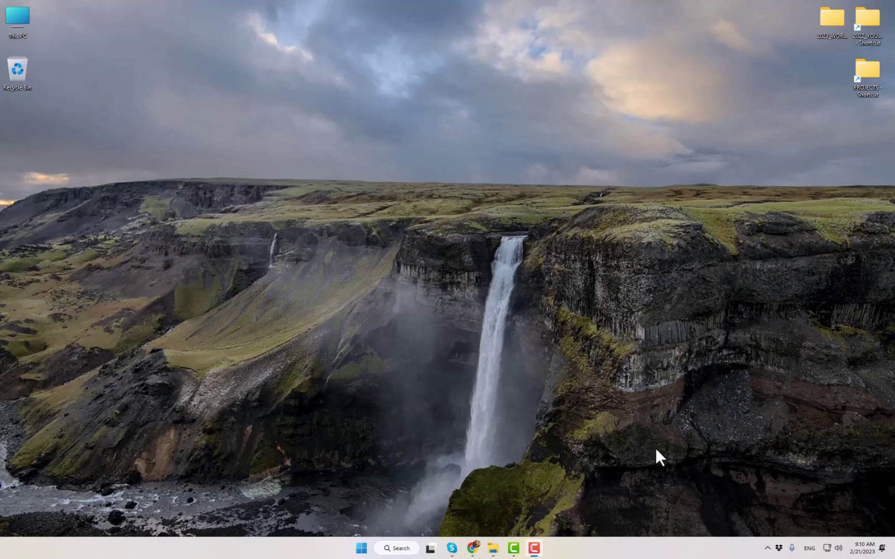
Open Odoo's Products page from the menu search and show the six products as a list
left_click(472, 548)
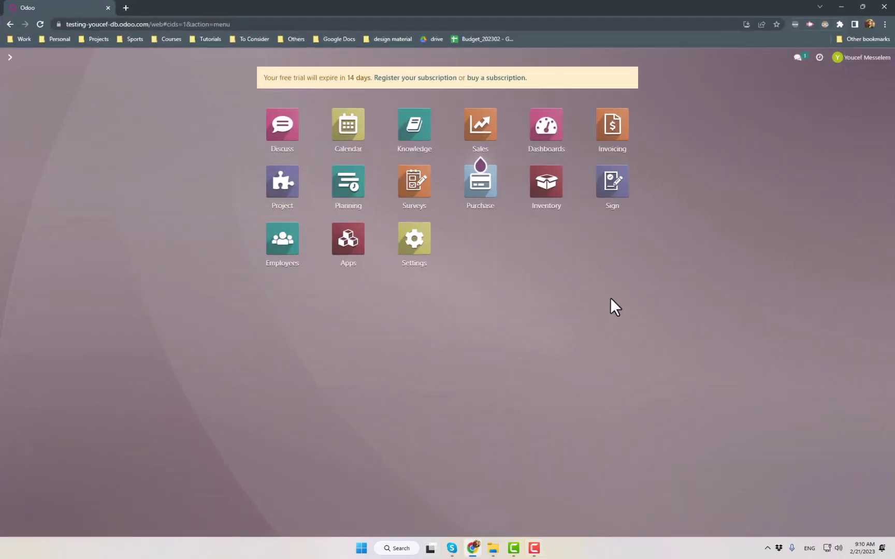
type("produc")
key("Return")
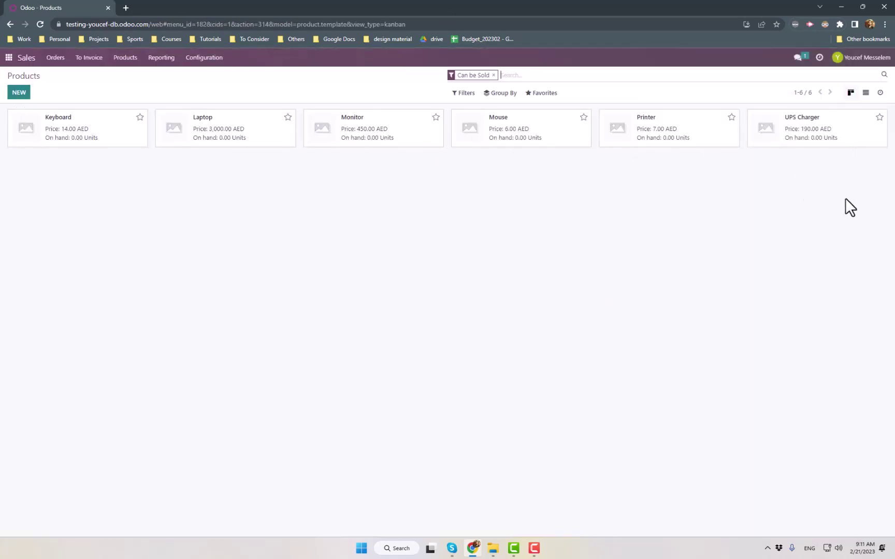
left_click(865, 91)
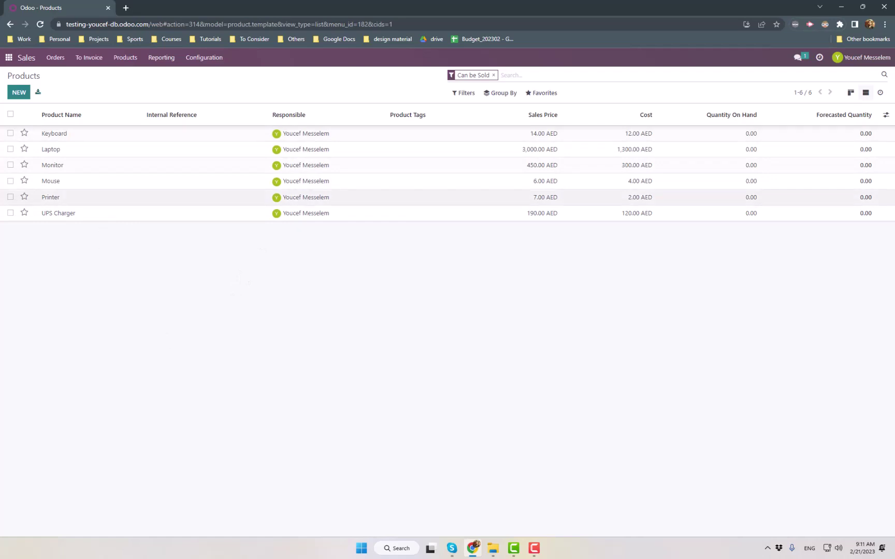
Select all six products, start an export, and add Display Name to the export fields
left_click(10, 114)
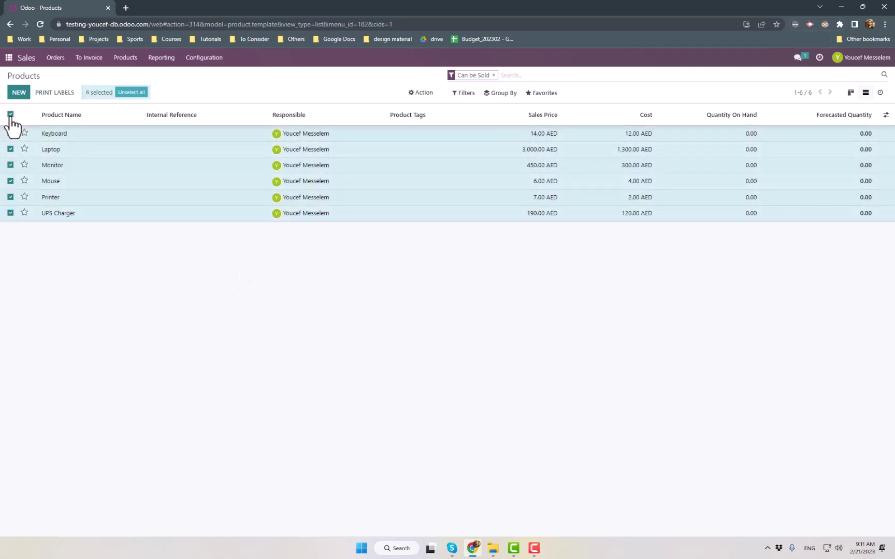
left_click(421, 93)
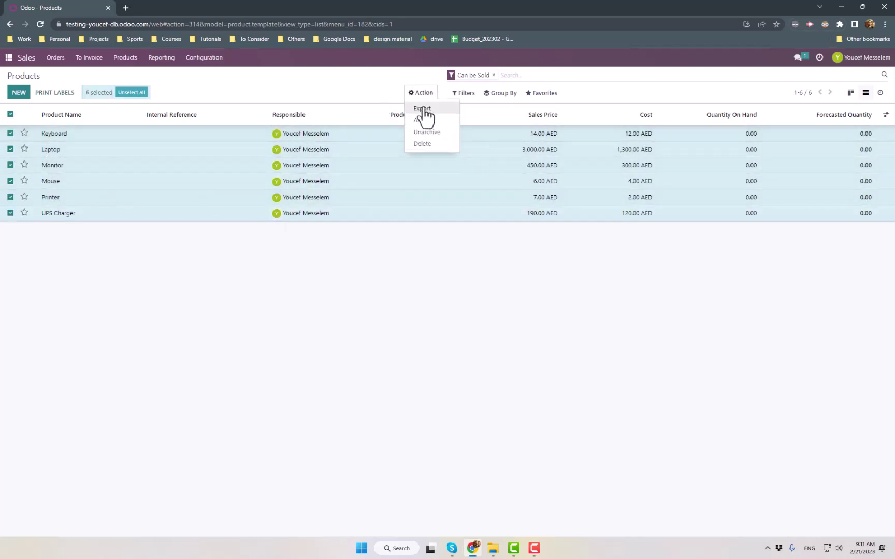
double_click(11, 114)
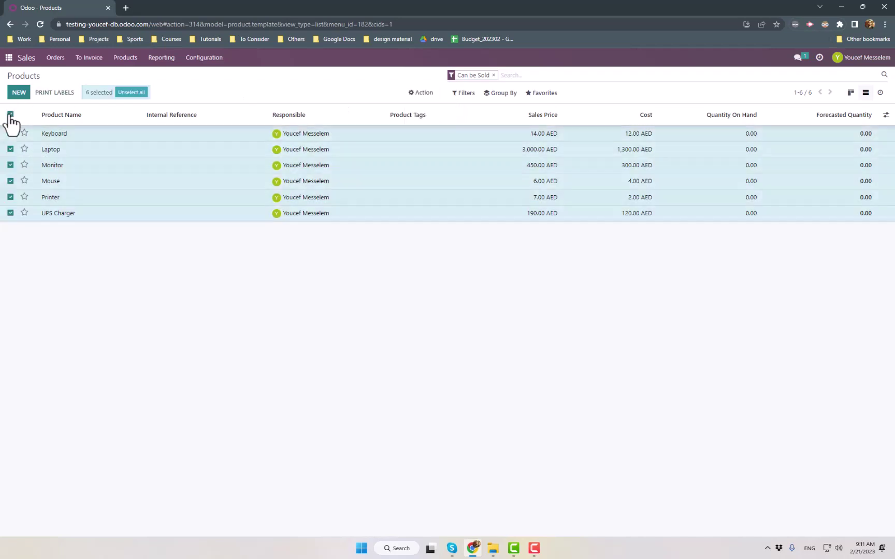
left_click(410, 94)
left_click(425, 109)
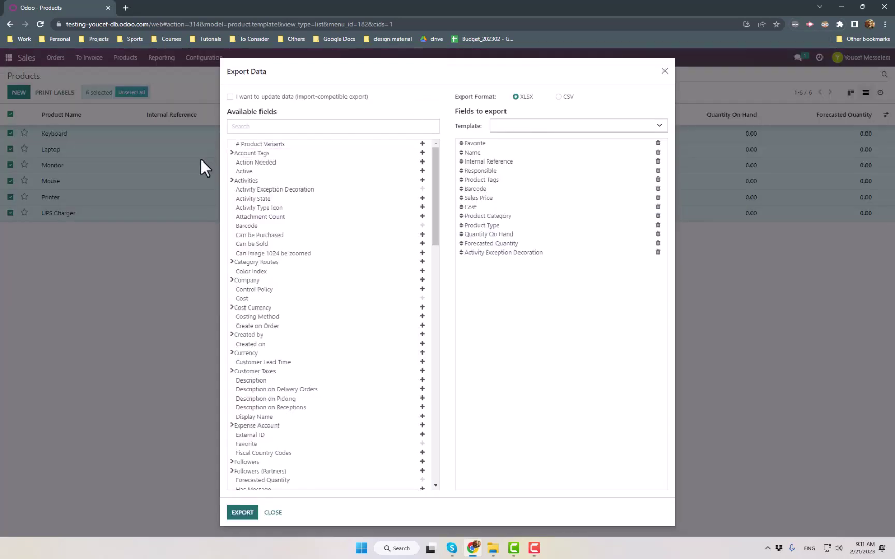
left_click(274, 128)
type("disp")
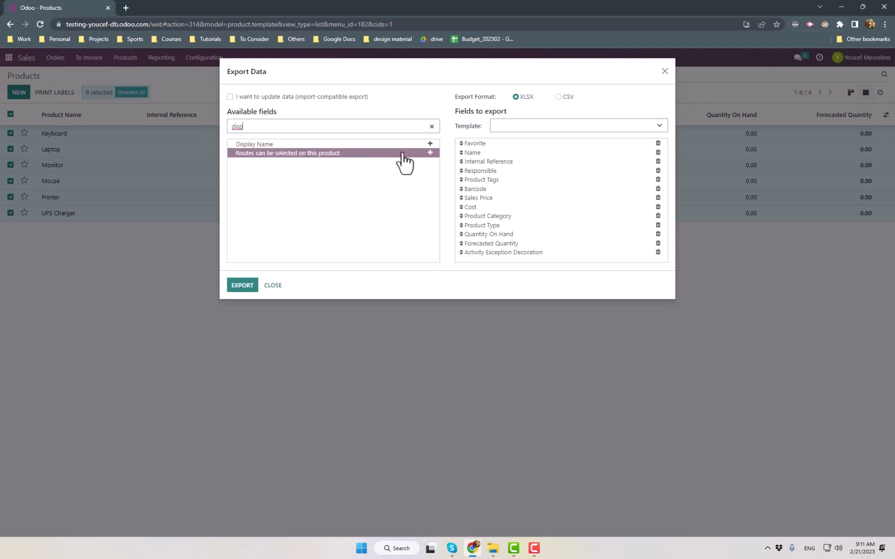
left_click(430, 144)
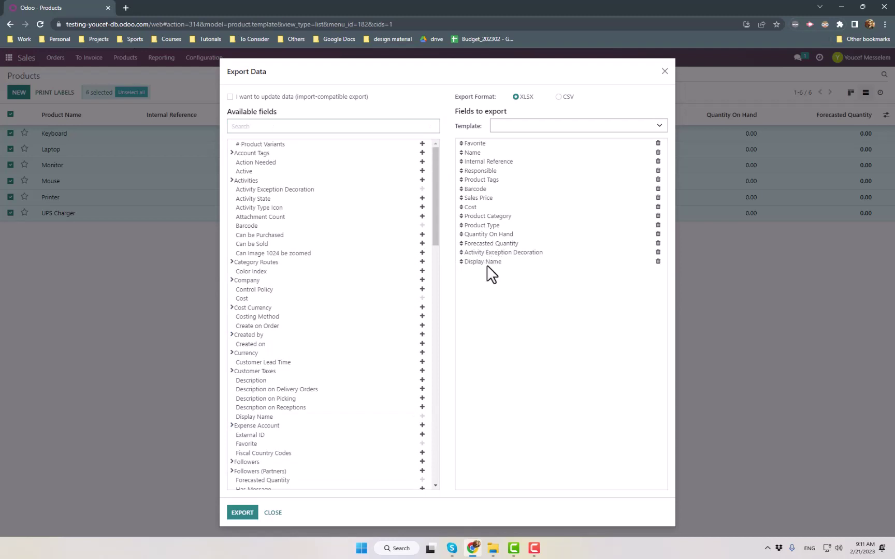
Remove all other export fields, leaving only Display Name, then download the Excel file and open it
double_click(658, 153)
left_click(658, 153)
double_click(658, 153)
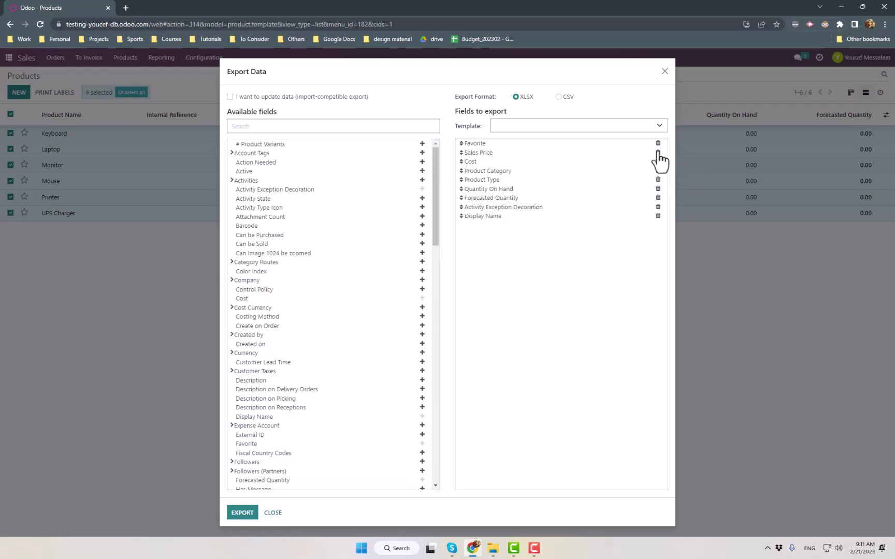
double_click(658, 153)
left_click(658, 153)
double_click(658, 153)
double_click(658, 152)
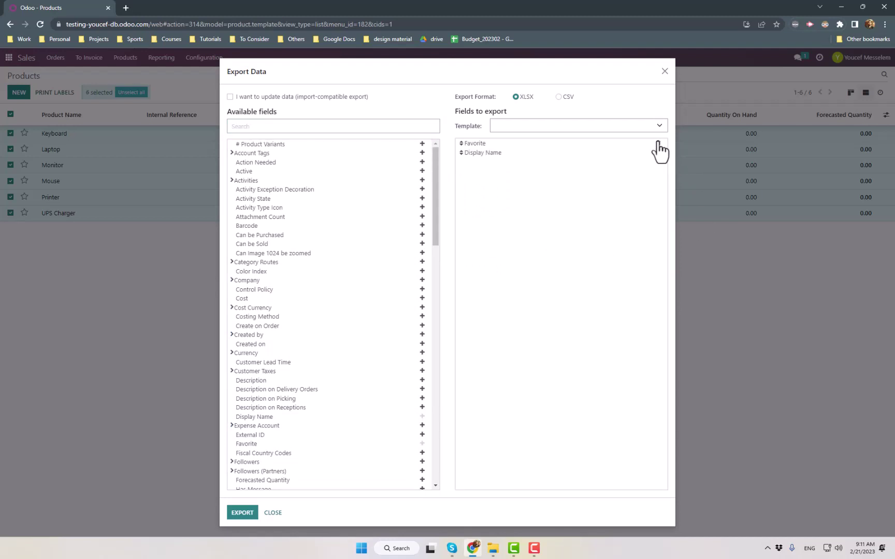
left_click(658, 143)
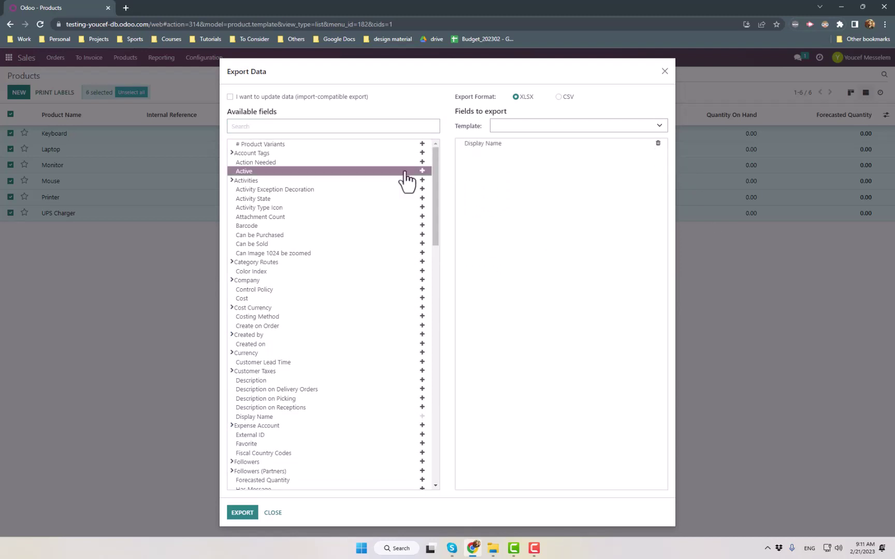
left_click(238, 512)
left_click(28, 522)
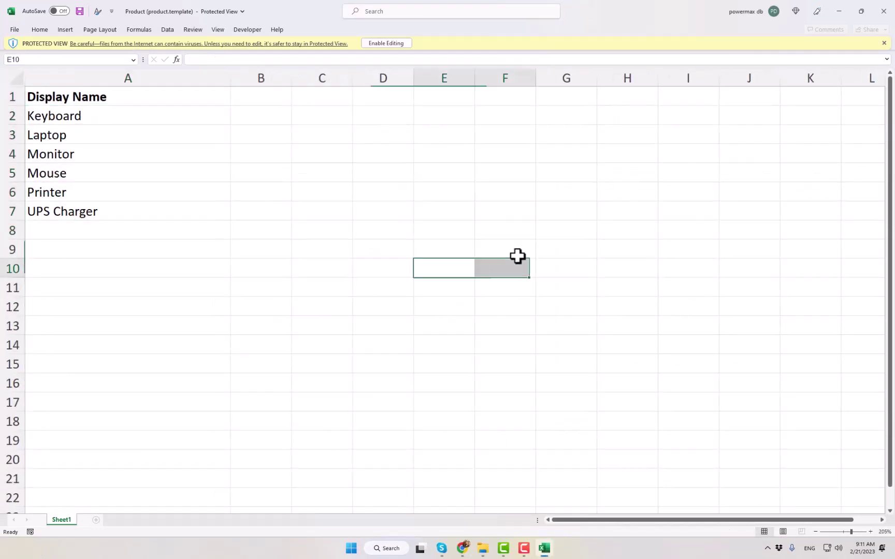
Review the six product names in column A, then minimize the Excel workbook
left_click(72, 113)
left_click(72, 133)
left_click(74, 154)
left_click(78, 174)
left_click(481, 235)
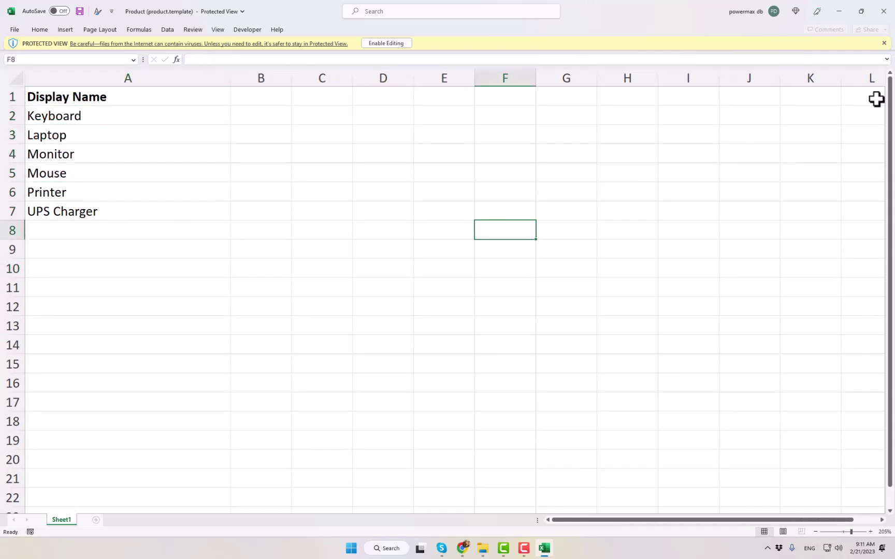
left_click(838, 11)
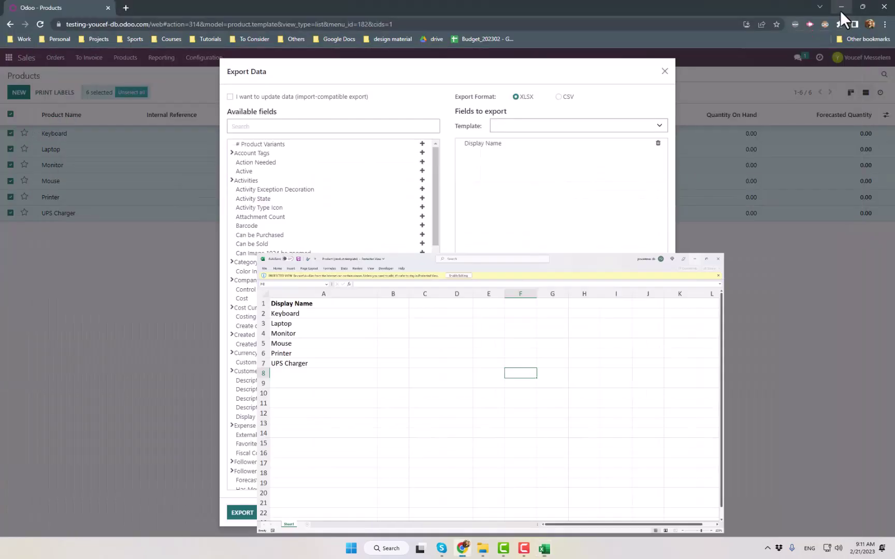
Close the export dialog and open Inventory > Operations > Inventory Adjustments
left_click(665, 71)
left_click(9, 57)
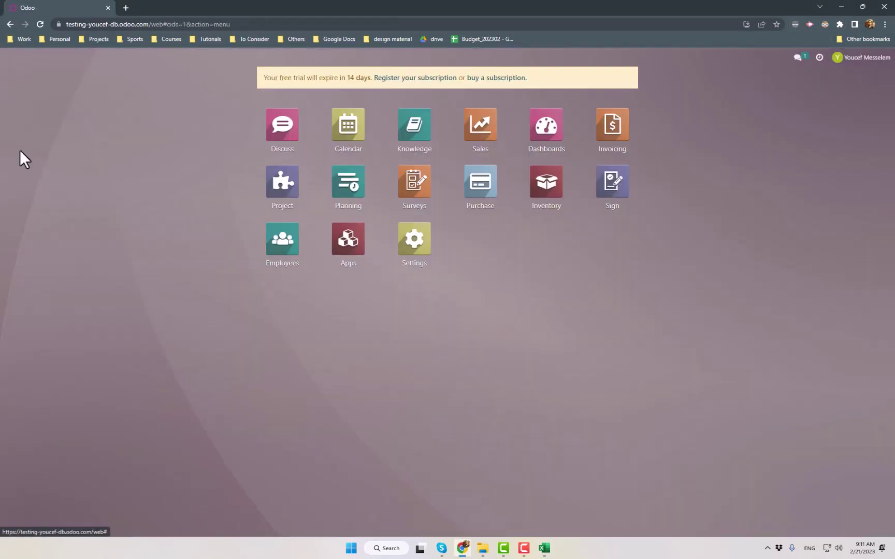
type("inven")
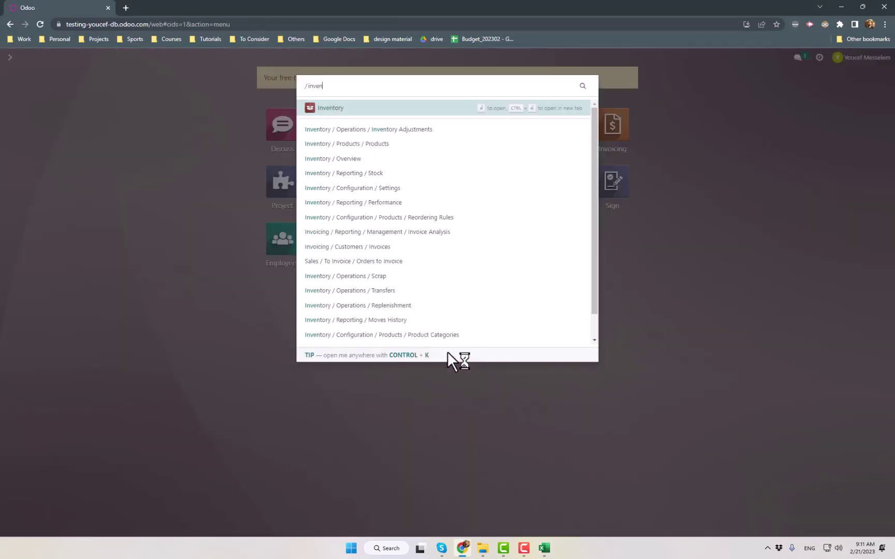
key("Return")
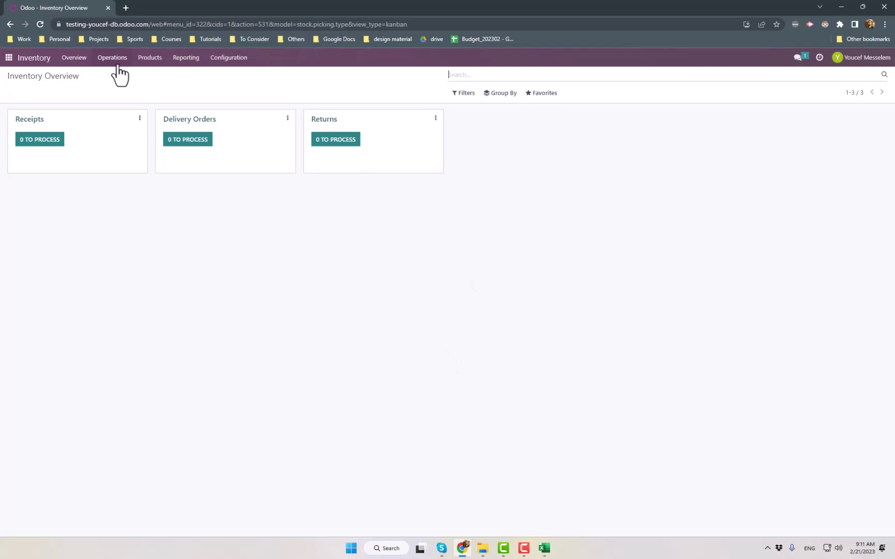
left_click(117, 64)
left_click(121, 88)
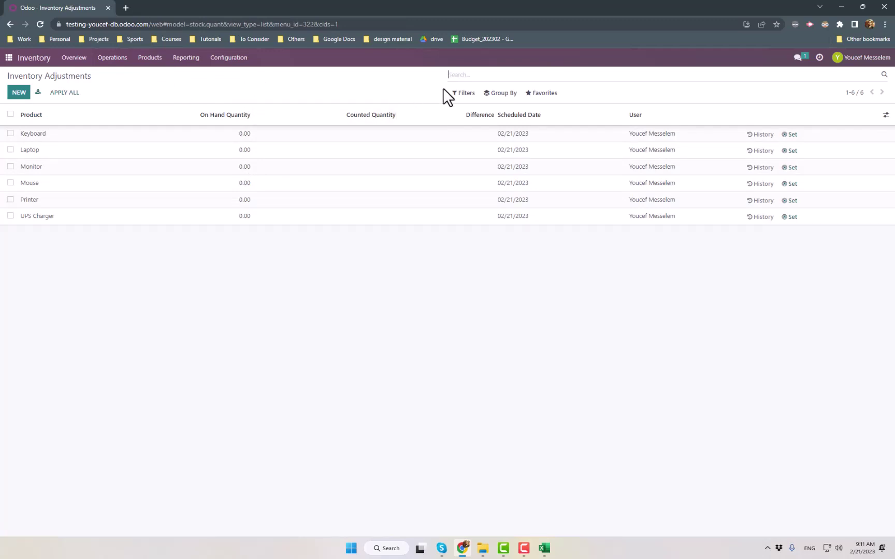
Download the Inventory Adjustments import template stock_quant.xlsx via Import records and open it
left_click(545, 94)
left_click(548, 108)
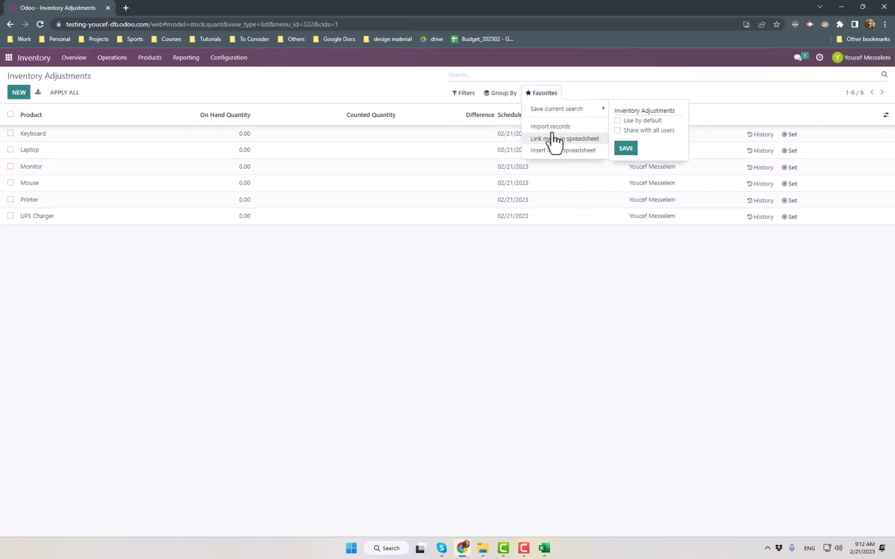
left_click(550, 126)
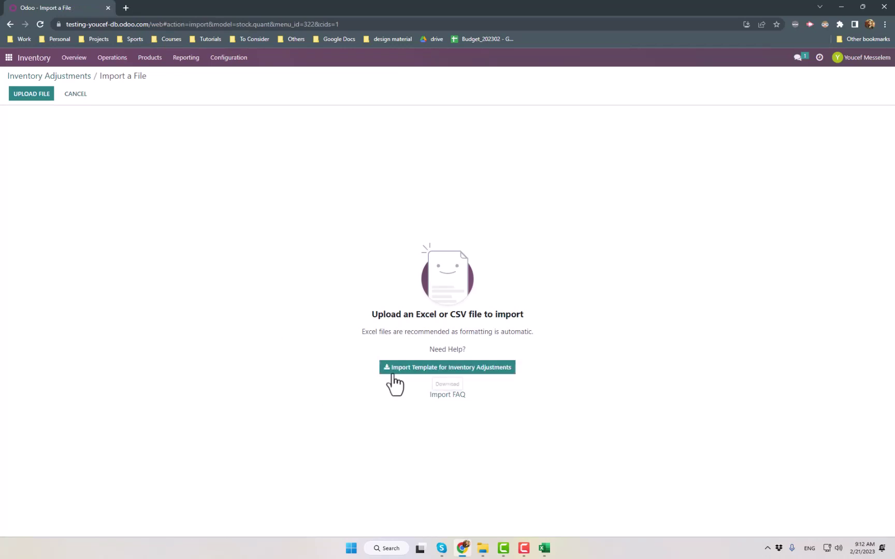
left_click(473, 371)
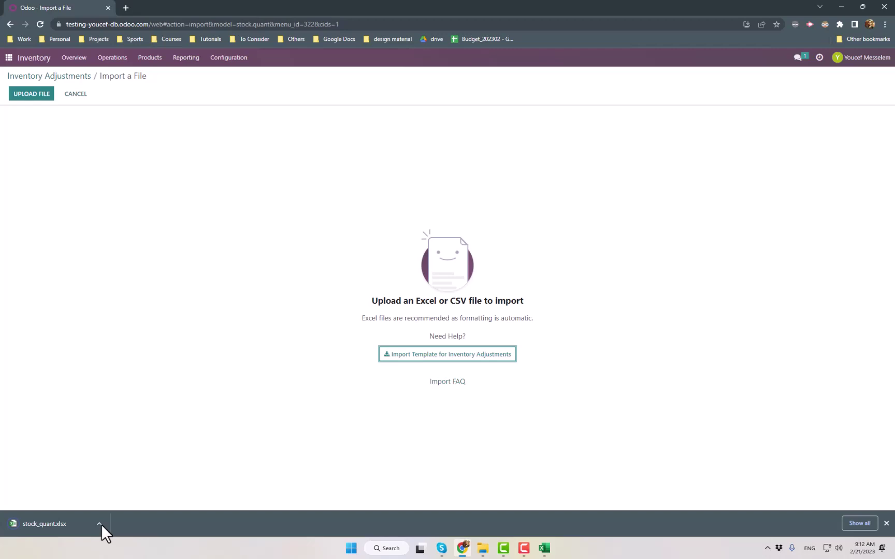
left_click(37, 521)
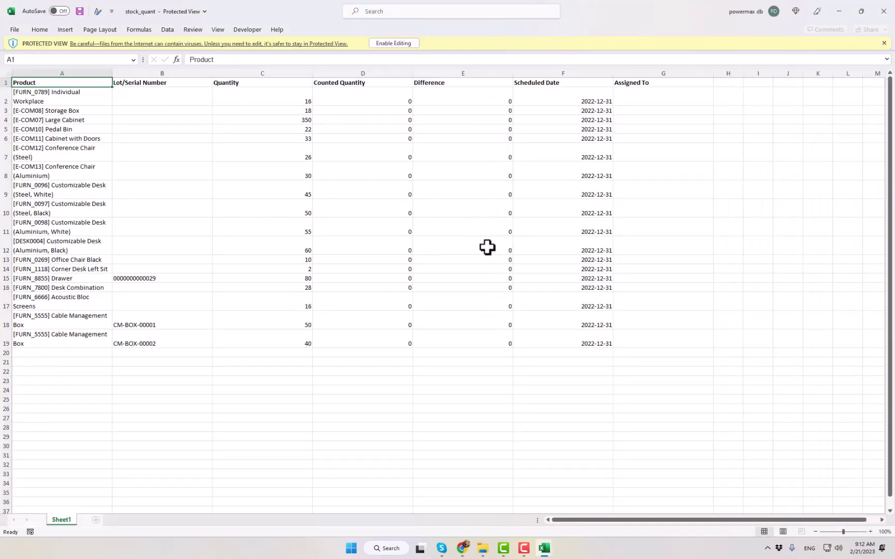
Enable editing of the template and delete the Lot/Serial Number column
left_click(395, 43)
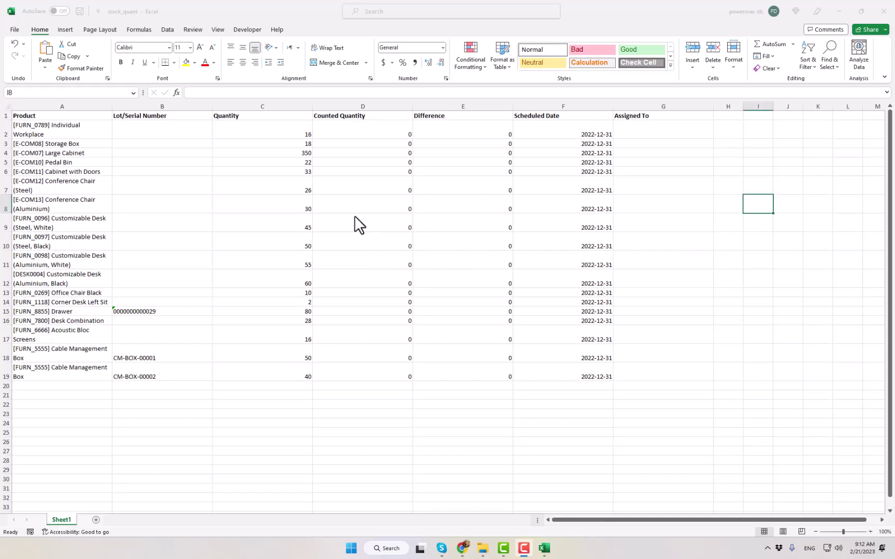
left_click_drag(59, 129, 56, 369)
left_click(343, 291)
left_click_drag(153, 136, 148, 376)
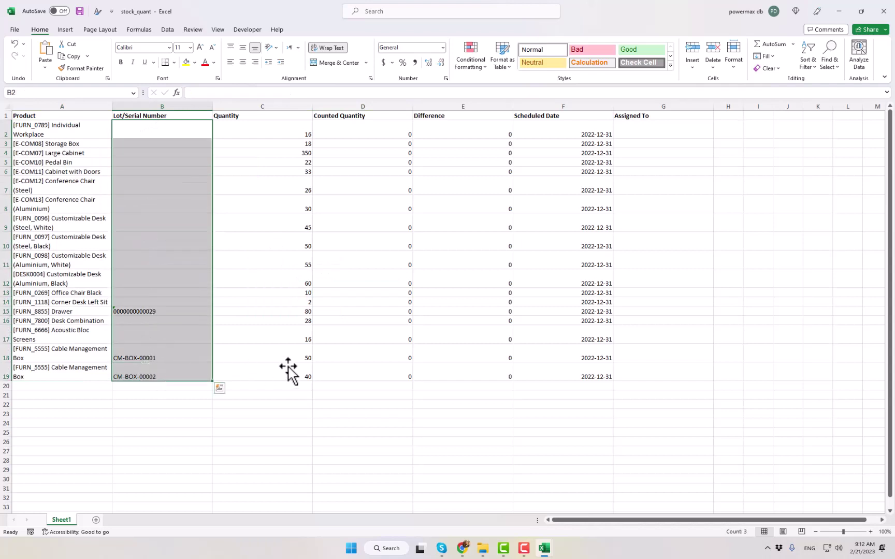
left_click(156, 340)
right_click(145, 104)
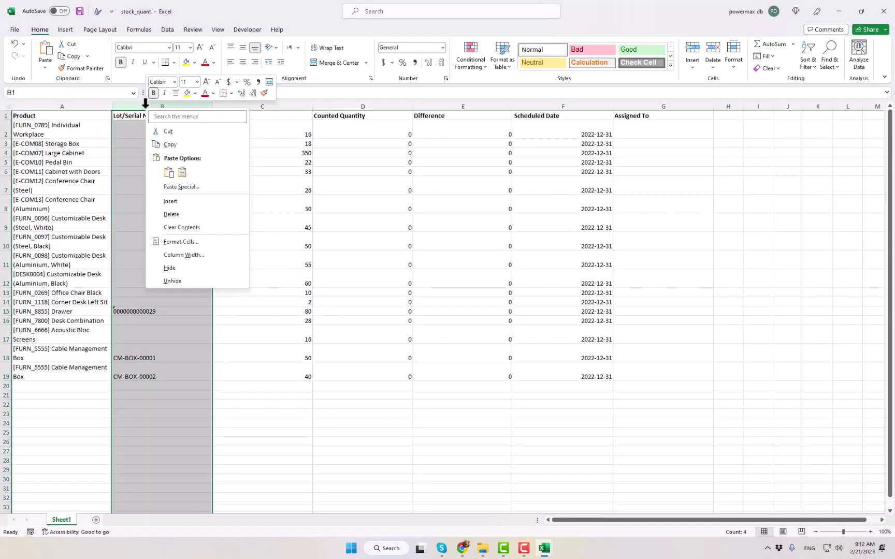
left_click(185, 213)
left_click(455, 207)
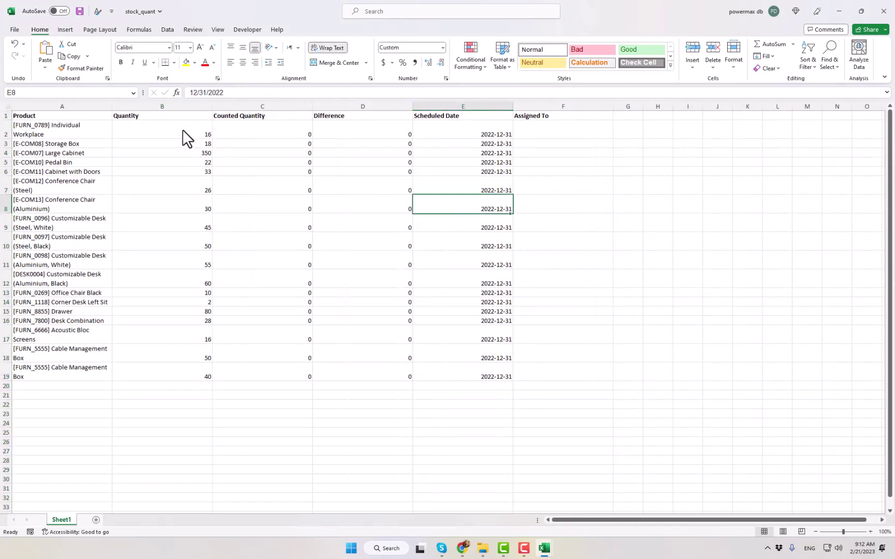
Delete the Quantity column from the template
left_click_drag(165, 133, 159, 364)
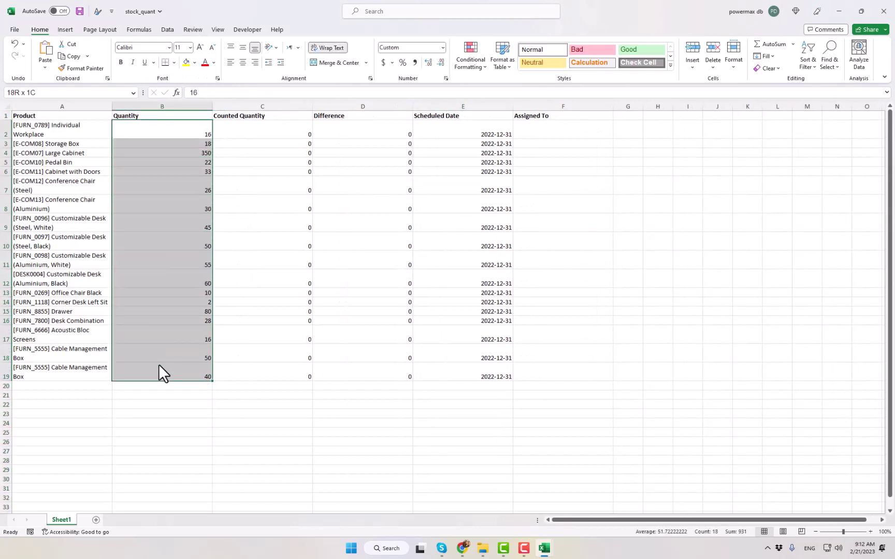
left_click(286, 321)
left_click(144, 106)
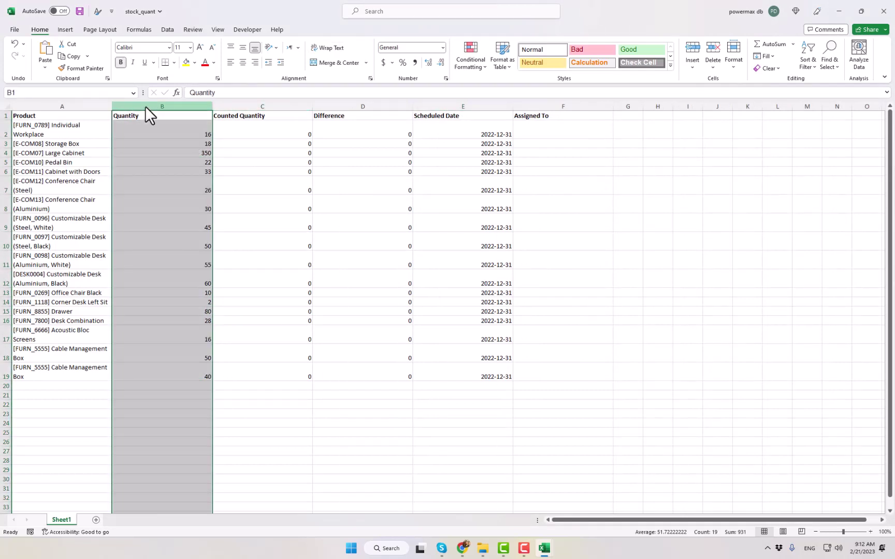
right_click(144, 106)
left_click(173, 212)
left_click(252, 280)
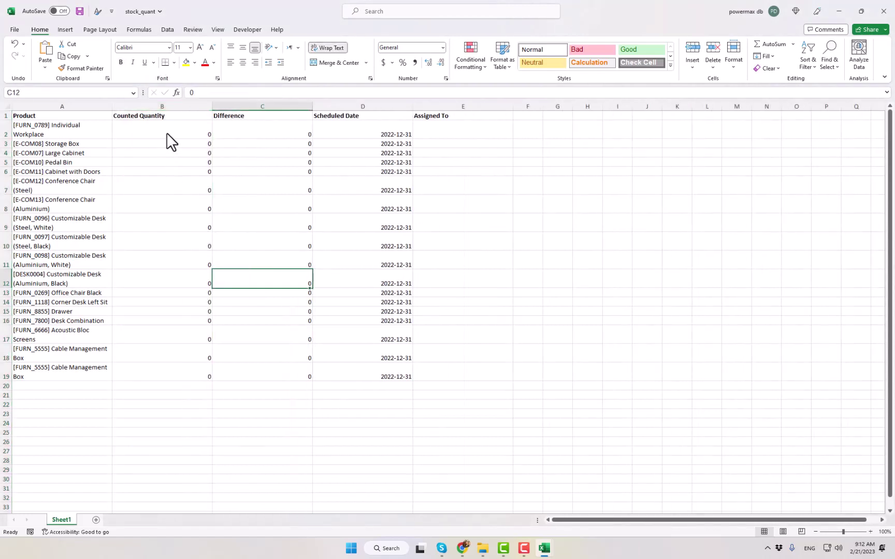
Delete the Difference column, keeping Counted Quantity
left_click_drag(162, 128, 179, 371)
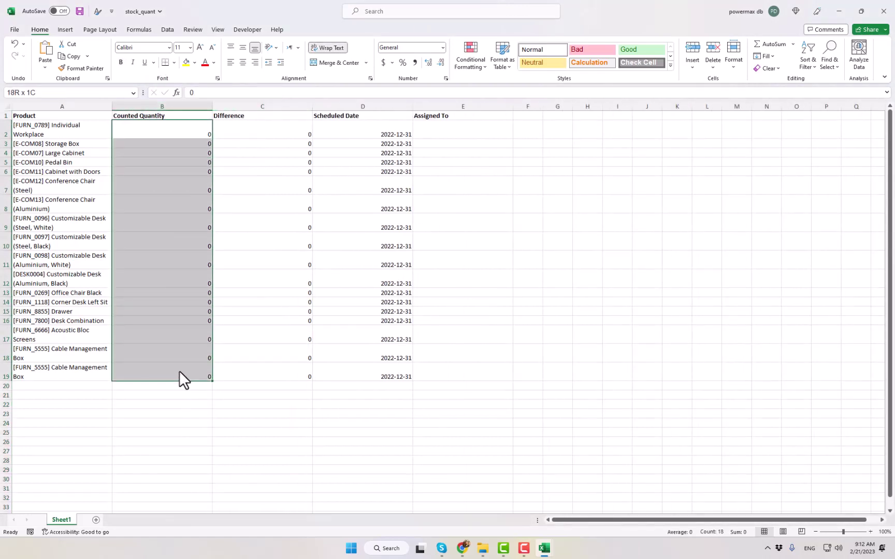
left_click(331, 311)
left_click_drag(184, 129, 165, 376)
right_click(264, 107)
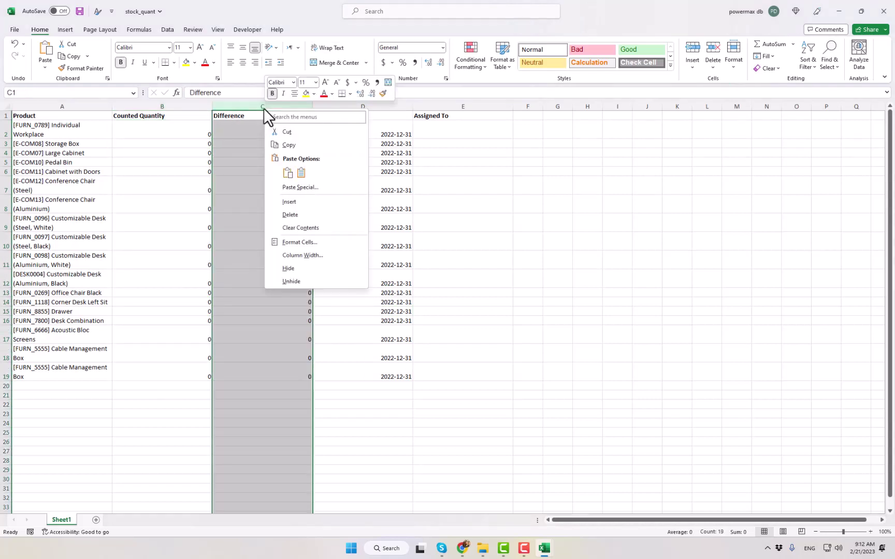
left_click(312, 215)
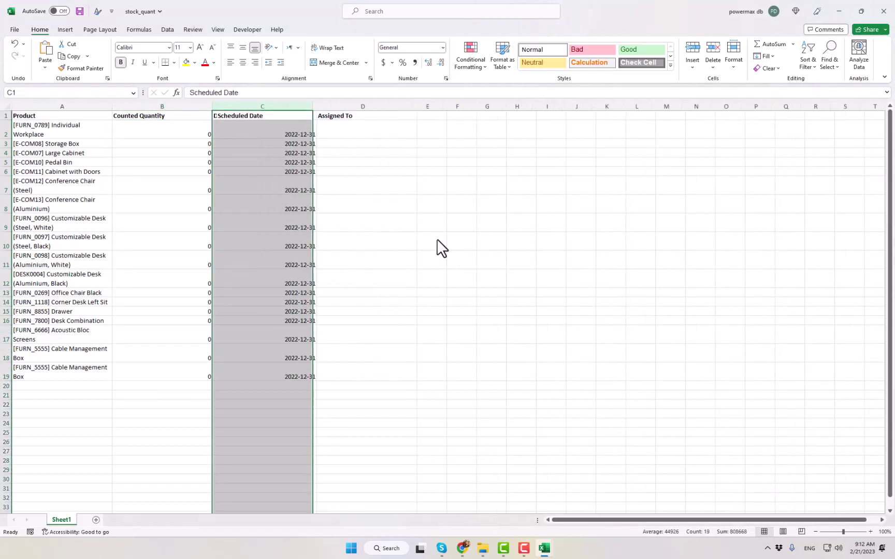
left_click(386, 210)
Delete the Assigned To column, leaving Product, Counted Quantity and Scheduled Date
left_click(339, 108)
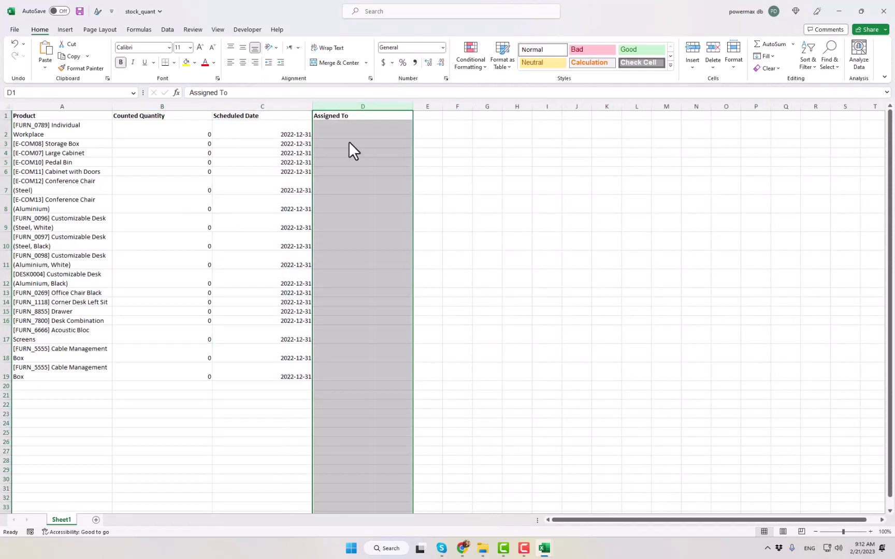
left_click(337, 131)
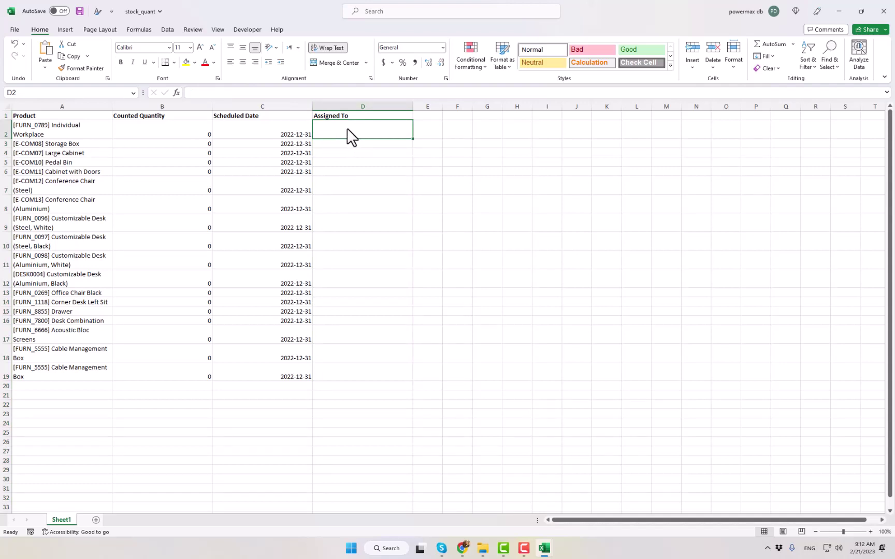
left_click_drag(357, 217, 362, 244)
left_click(546, 189)
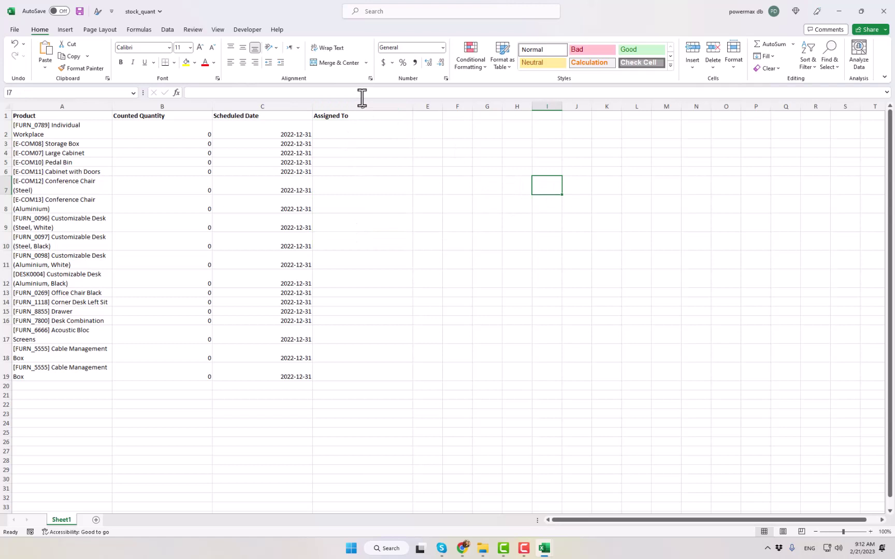
left_click(348, 107)
right_click(348, 107)
left_click(380, 211)
left_click(629, 227)
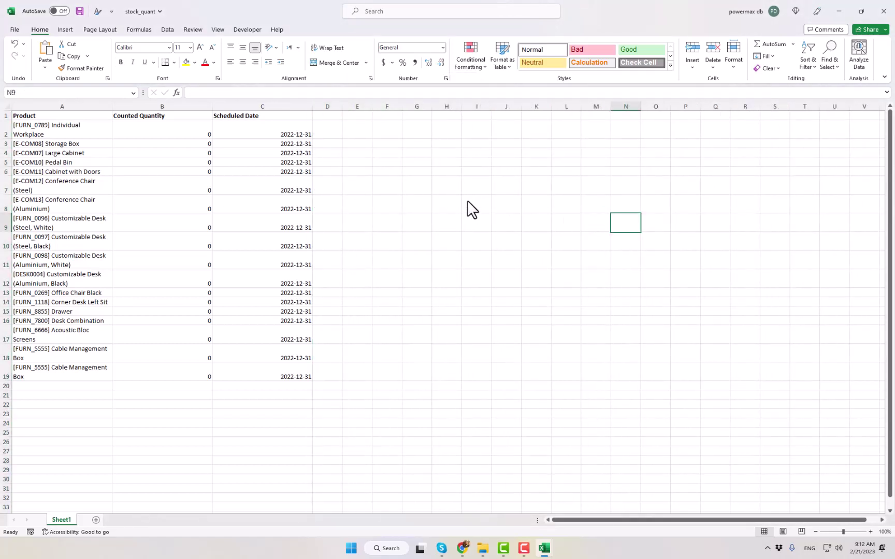
Look over the template data, then erase the old product names in column A
left_click_drag(428, 193, 446, 187)
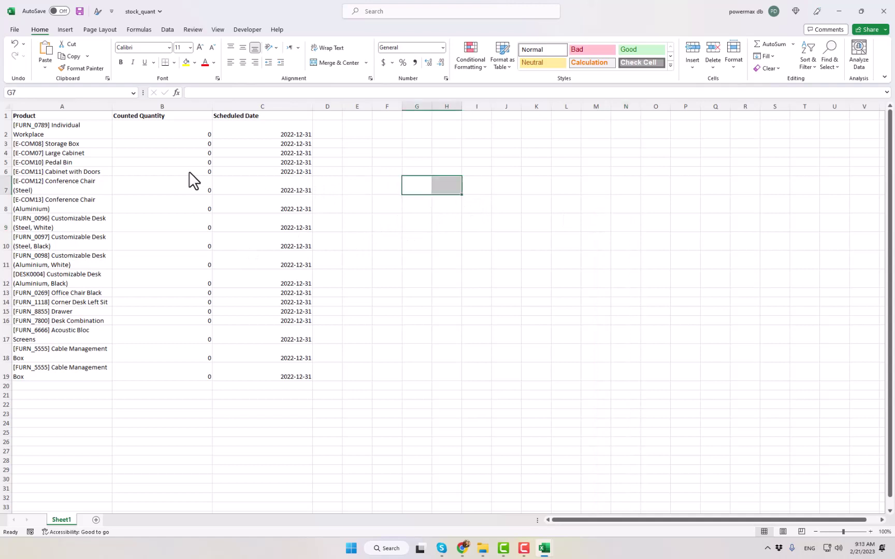
left_click(232, 115)
left_click_drag(255, 135, 237, 283)
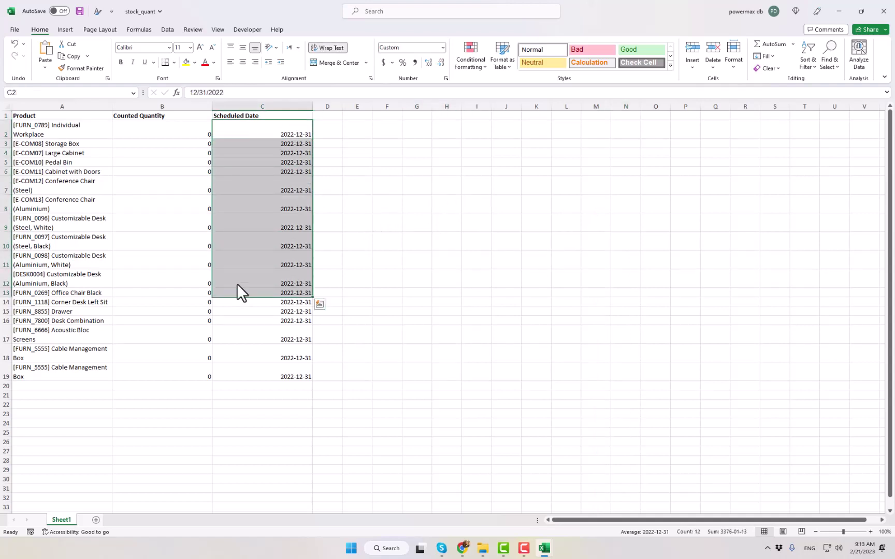
left_click_drag(162, 132, 157, 338)
left_click(35, 199)
left_click(53, 141)
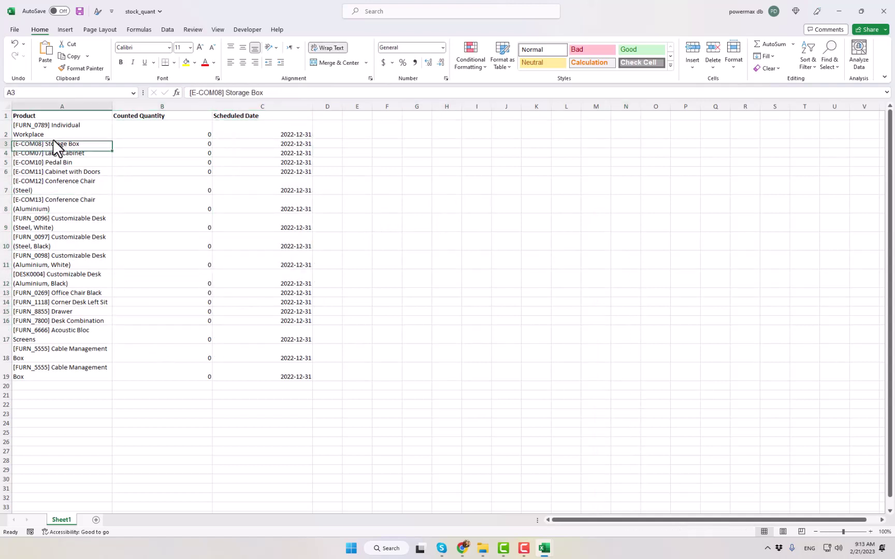
left_click(53, 311)
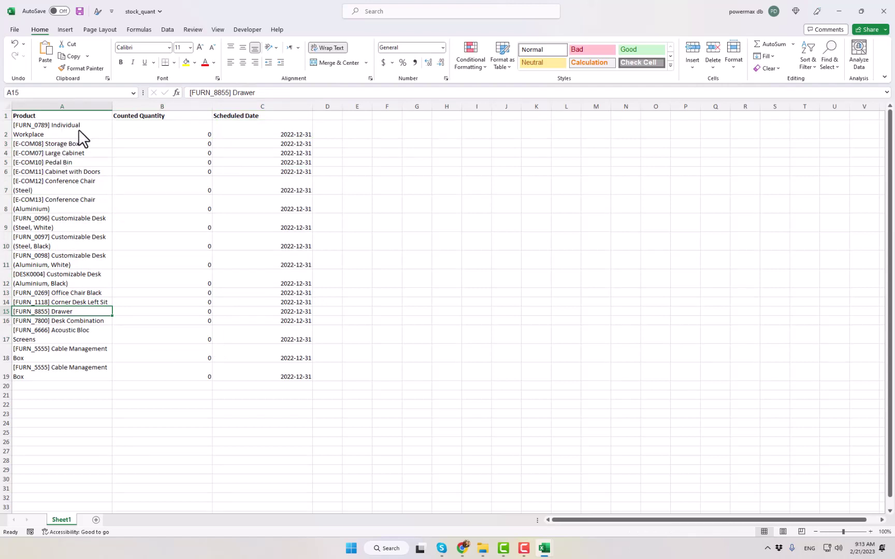
left_click(81, 215)
left_click_drag(67, 132, 278, 379)
left_click(238, 311)
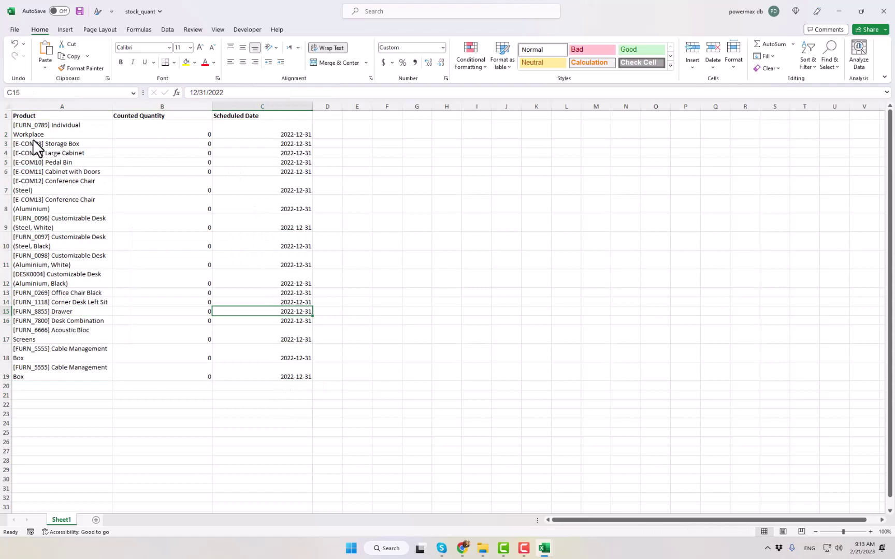
left_click_drag(33, 139, 38, 375)
key("Delete")
left_click(326, 358)
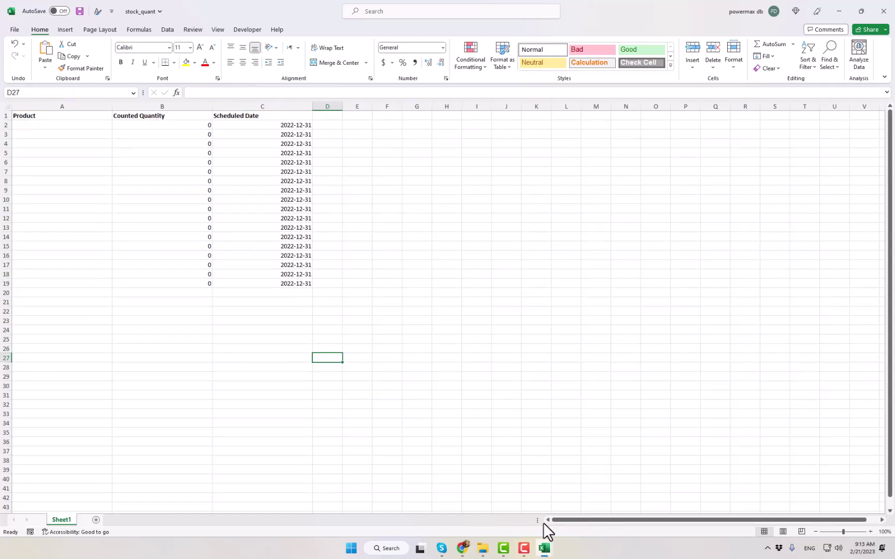
Copy the six product names from the Product workbook and return to stock_quant
left_click(831, 12)
left_click_drag(92, 122, 116, 209)
key("ctrl+c")
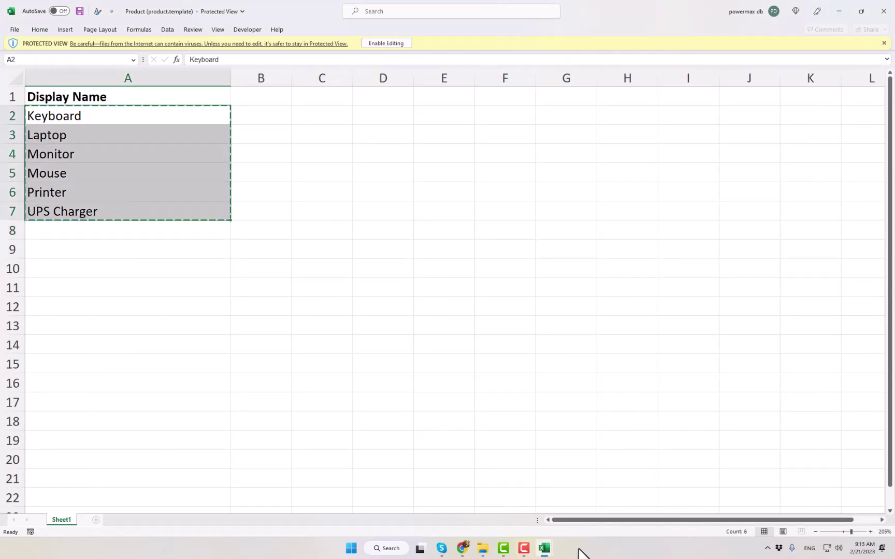
left_click(838, 11)
mouse_move(546, 551)
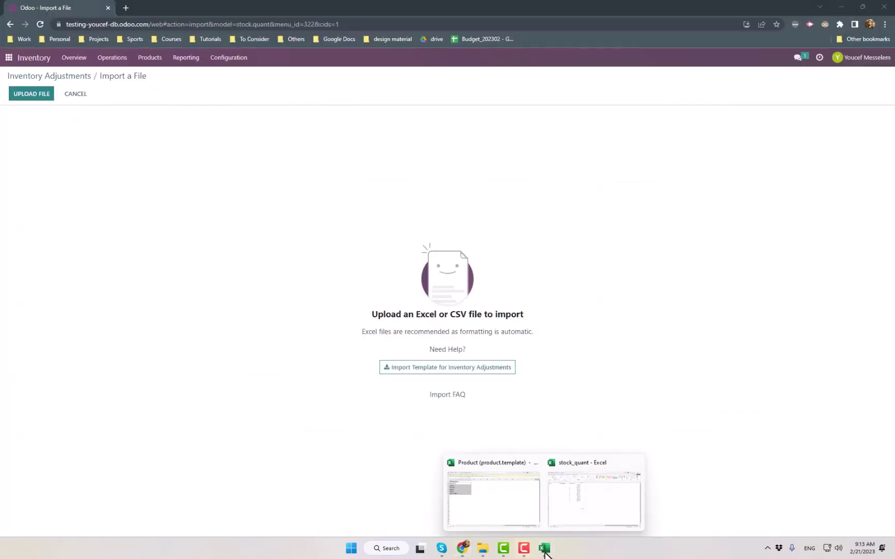
left_click(606, 503)
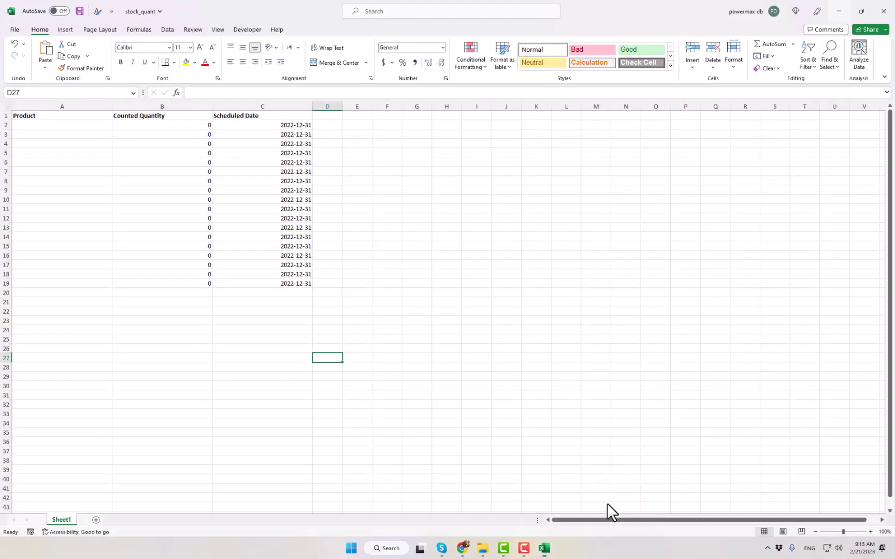
Paste the six product names into A2:A7 and delete leftover rows 8 to 20
right_click(44, 126)
left_click(79, 194)
left_click(215, 255)
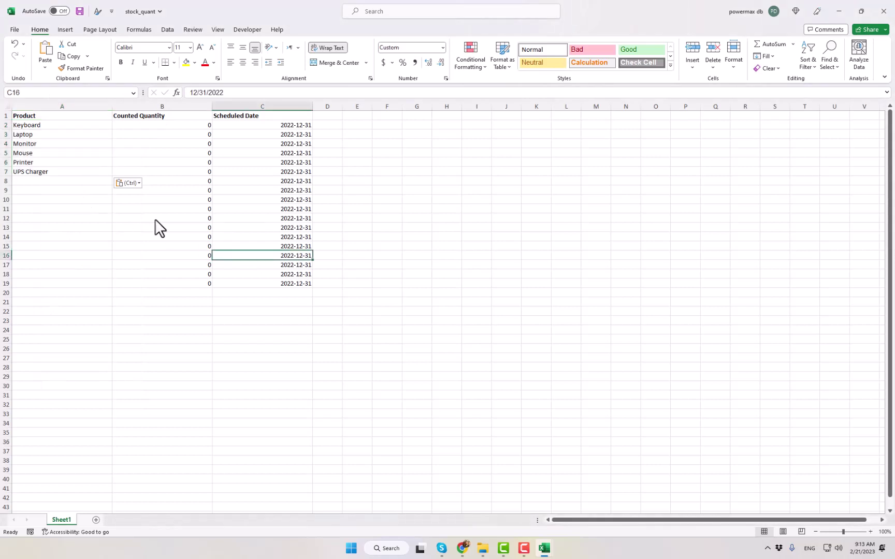
left_click_drag(6, 181, 4, 288)
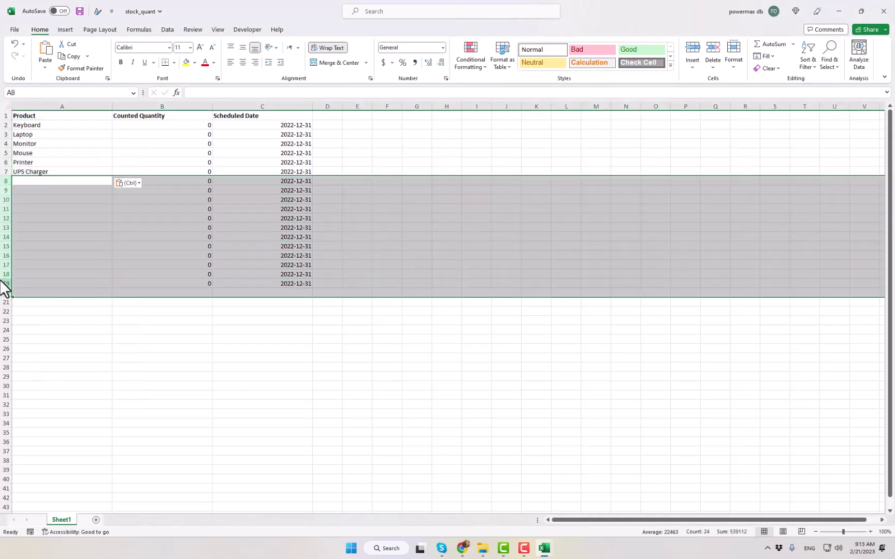
right_click(1, 245)
left_click(37, 351)
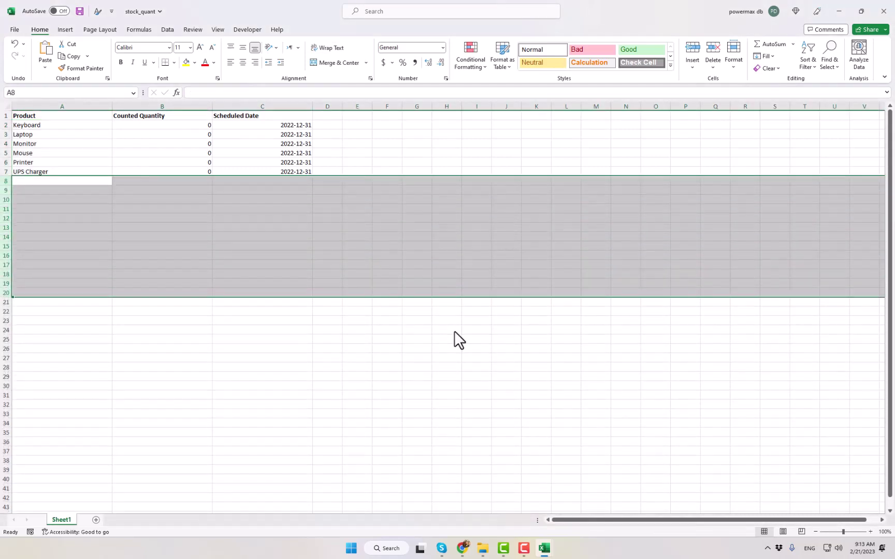
left_click(450, 330)
Change the Keyboard scheduled date in C2 to 2023-02-21 and copy it down the column
left_click(326, 172)
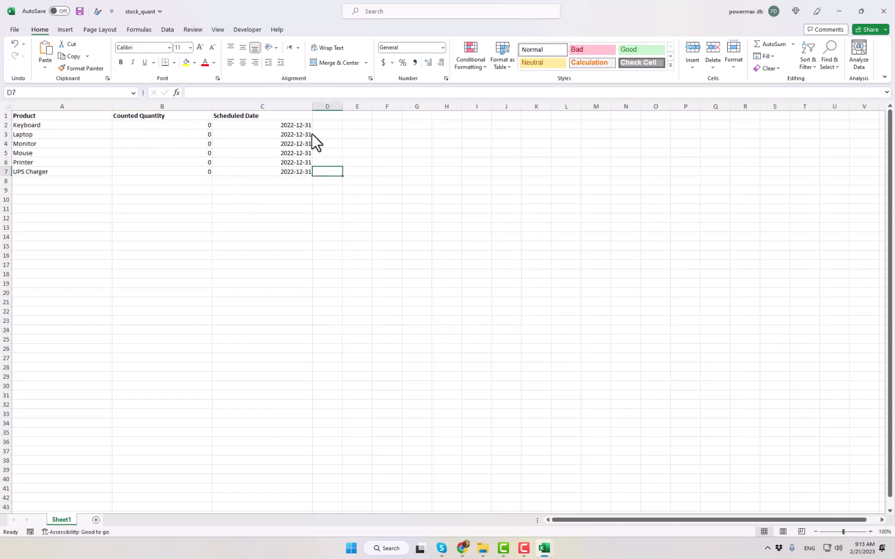
left_click(269, 133)
left_click(264, 126)
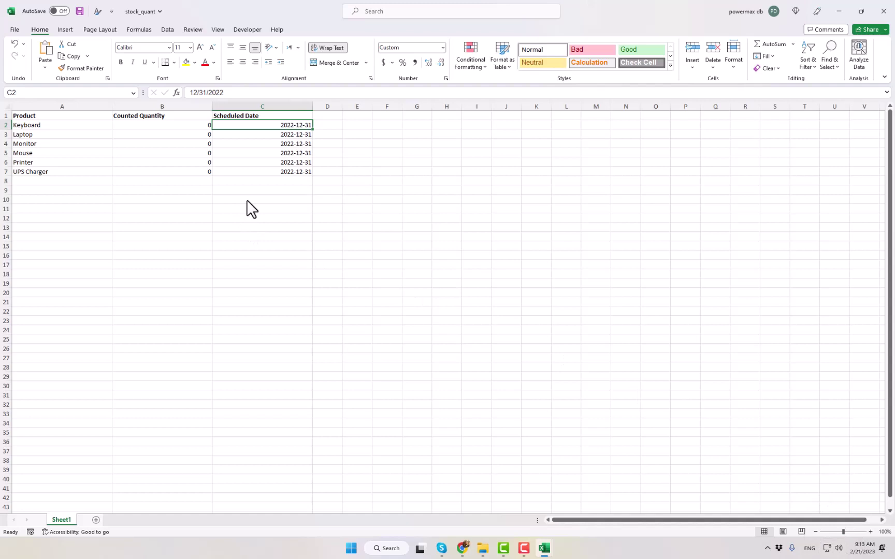
double_click(291, 125)
type("21/2")
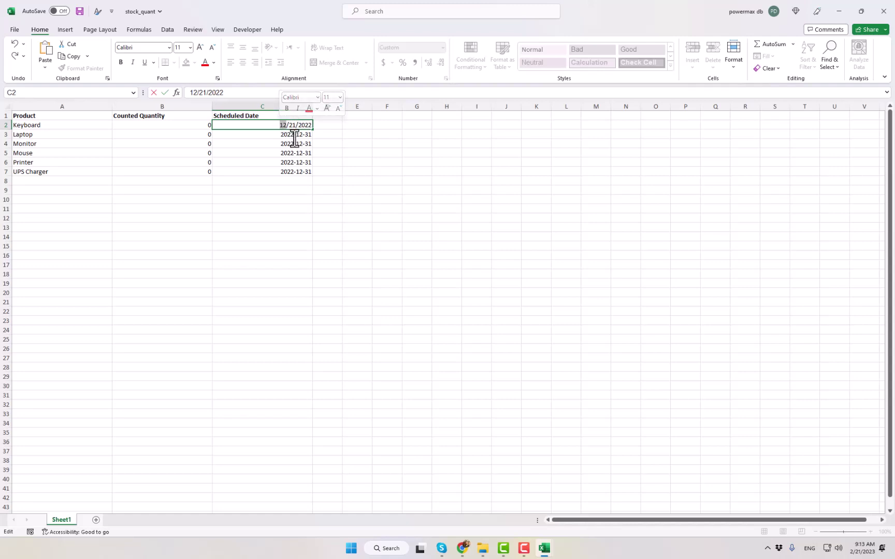
type("0")
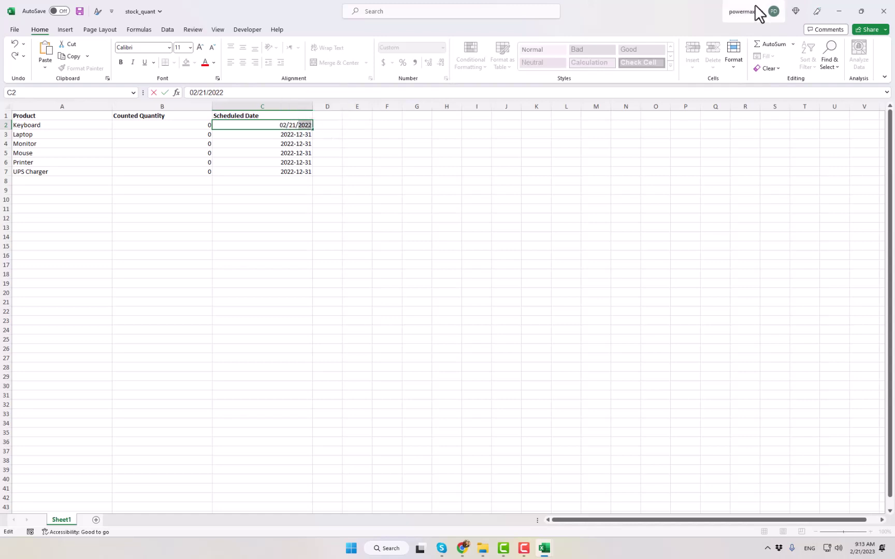
key("BackSpace")
key("BackSpace")
key("BackSpace")
left_click(476, 227)
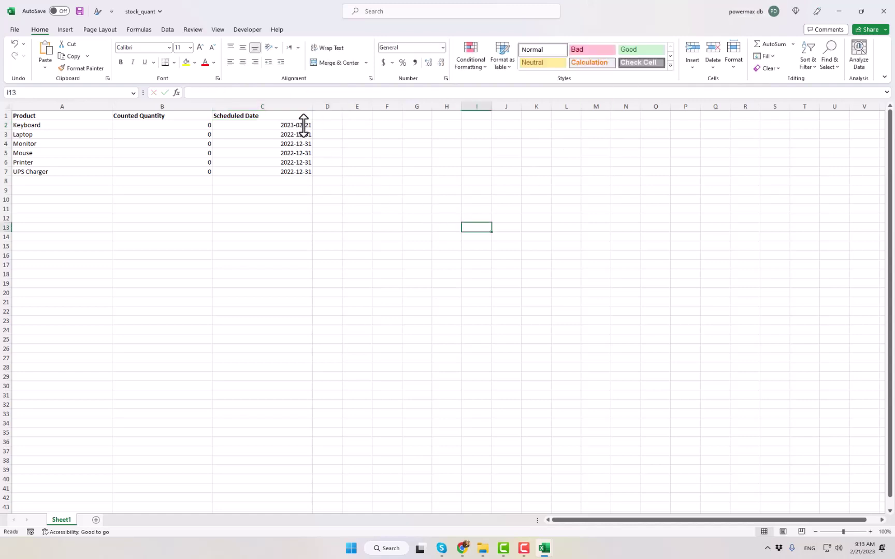
left_click(302, 124)
key("ctrl+c")
left_click(303, 134)
key("ctrl+v")
left_click_drag(305, 124, 314, 173)
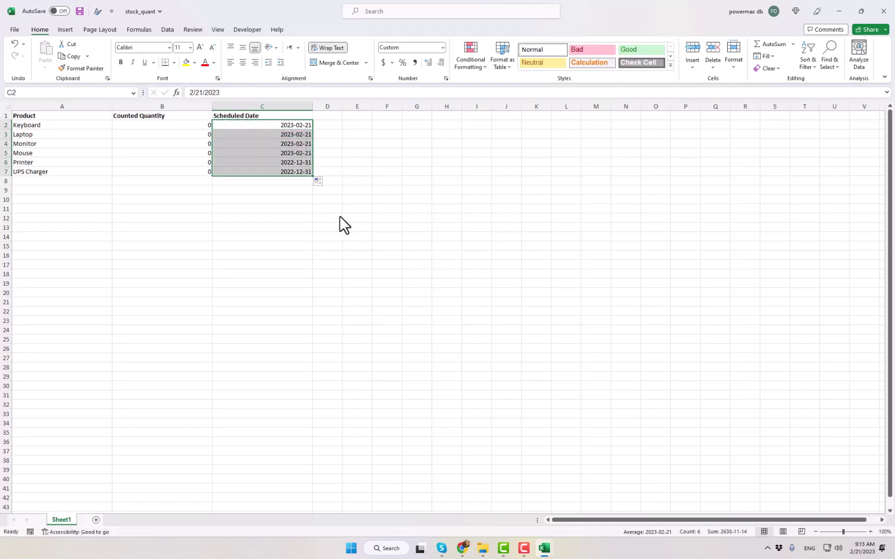
Fill 2023-02-21 down to row 7 and enter counts 24 for Keyboard and 100 for Laptop
left_click(414, 282)
left_click_drag(286, 126, 280, 181)
left_click(261, 245)
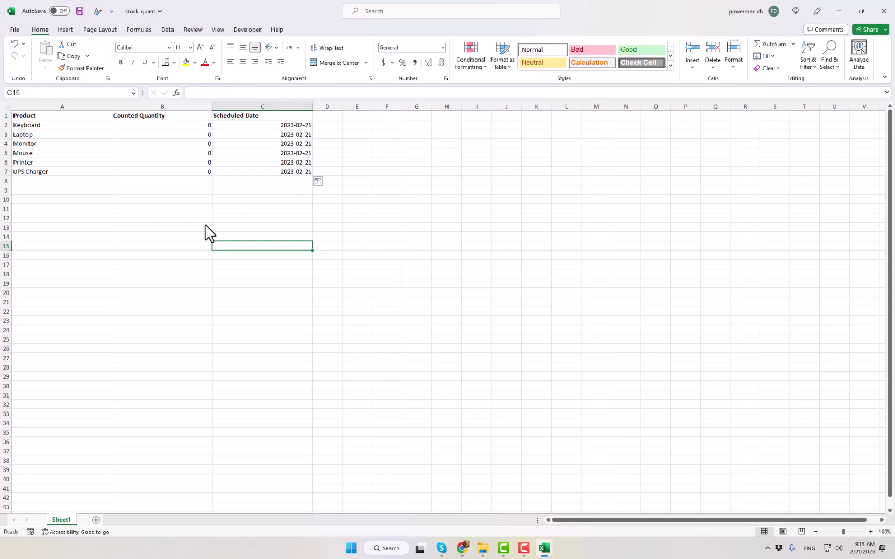
left_click_drag(33, 125, 34, 173)
left_click(162, 246)
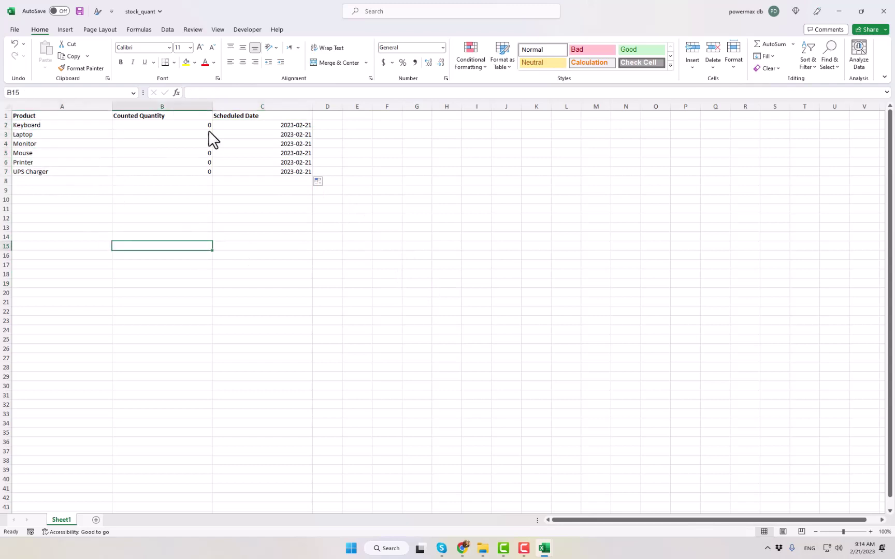
left_click(157, 126)
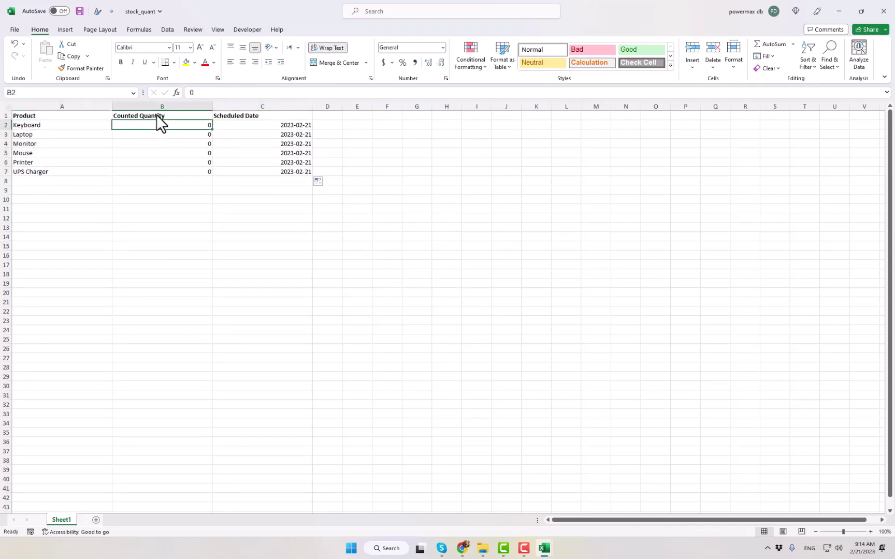
type("24")
key("Return")
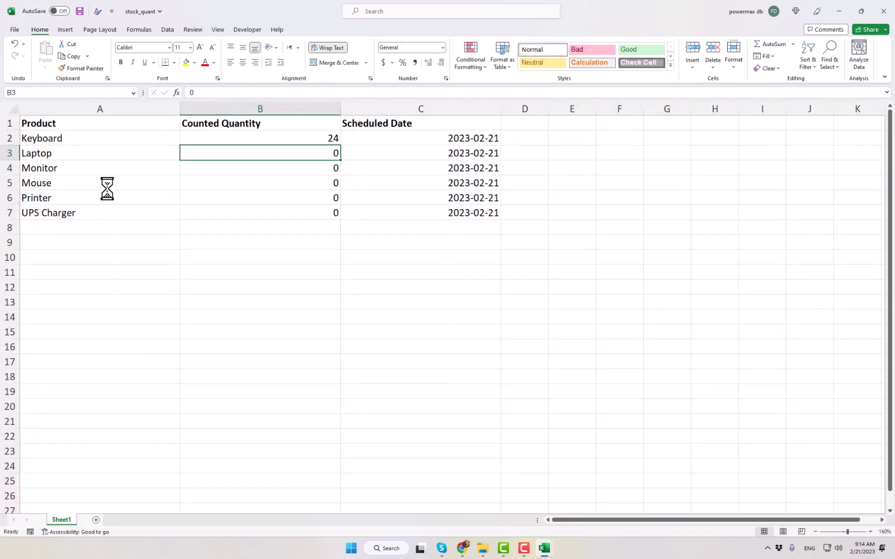
scroll(107, 189, "up", 1)
type("10")
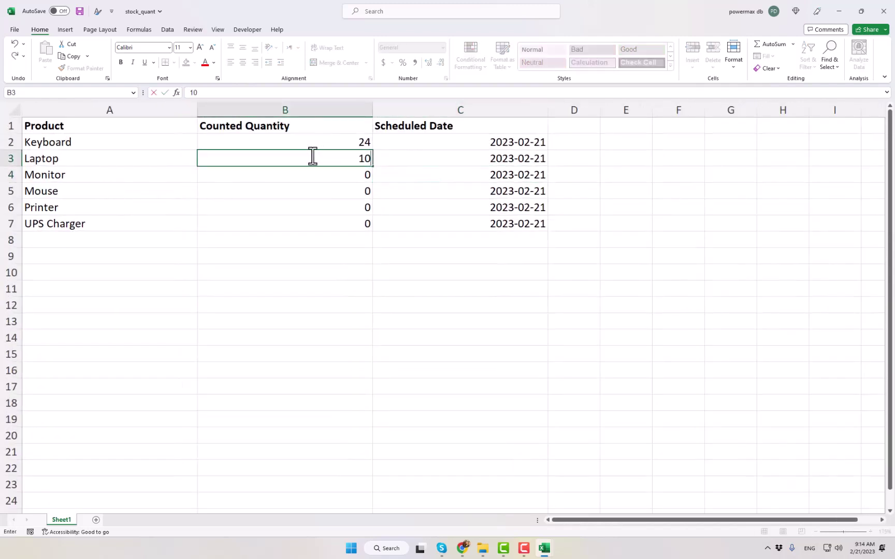
type("0")
left_click(386, 206)
Enter counted quantities 123, 42, 52 and 86 for Monitor, Mouse, Printer and UPS Charger
left_click(341, 176)
type("123")
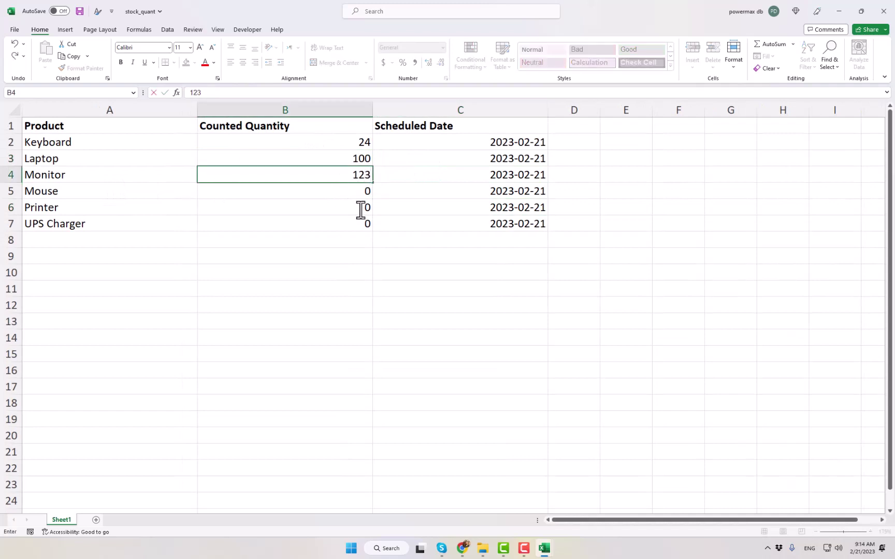
key("Return")
type("42")
left_click(345, 209)
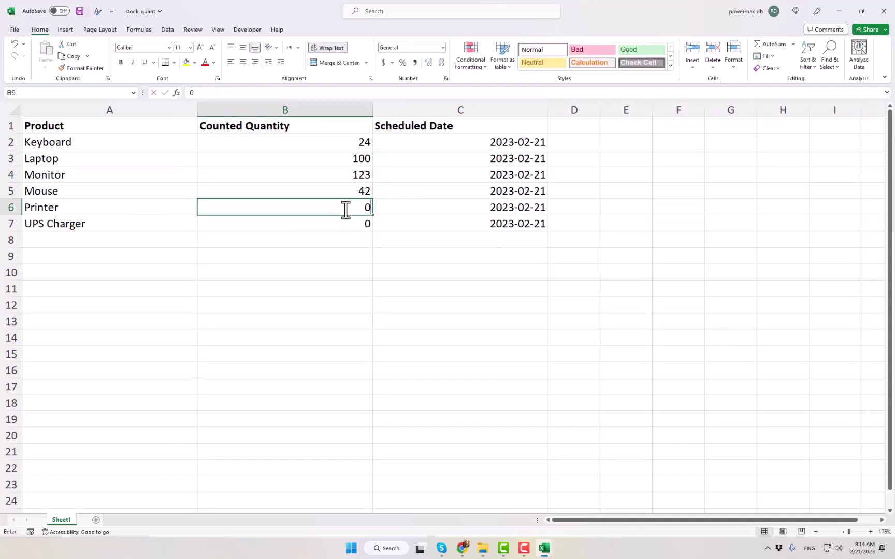
type("52")
left_click(343, 223)
type("8")
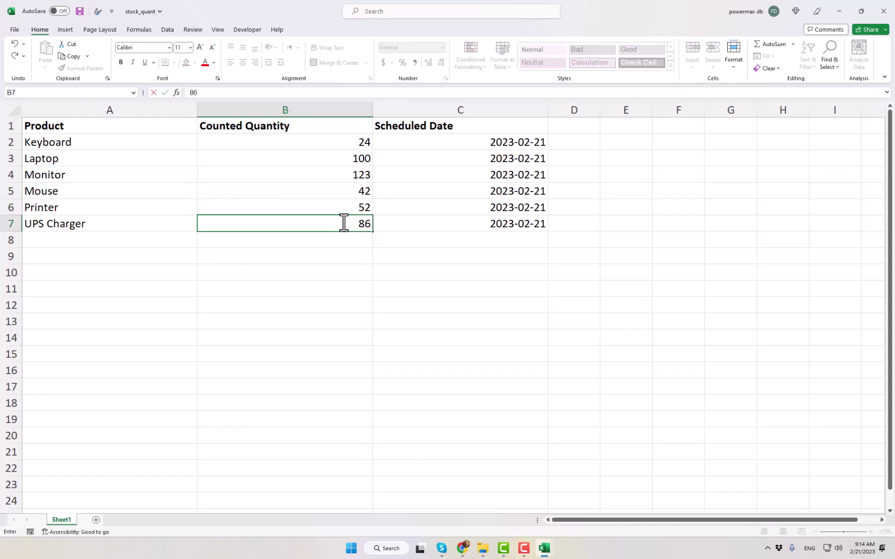
type("6")
left_click(487, 288)
key("Right")
key("Right")
key("Right")
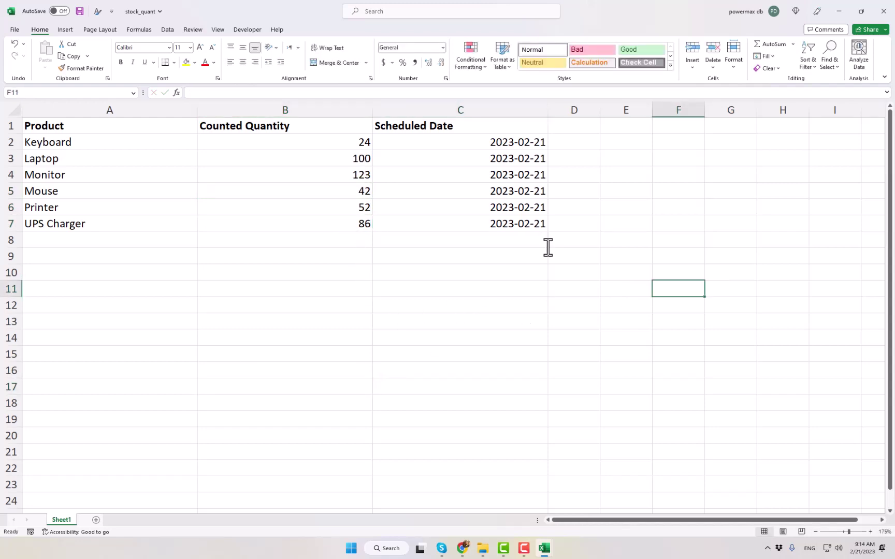
Save the workbook to the Desktop as inventory_20230221
left_click(14, 29)
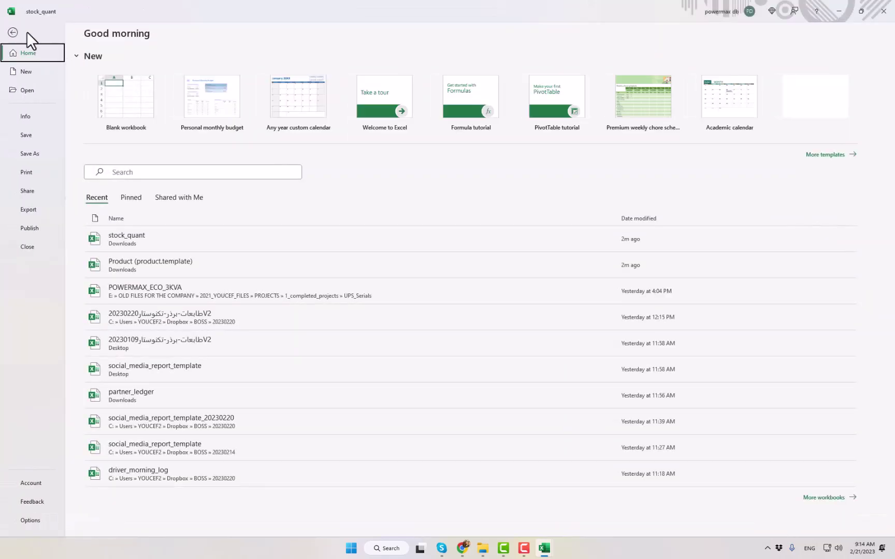
left_click(31, 153)
left_click(125, 195)
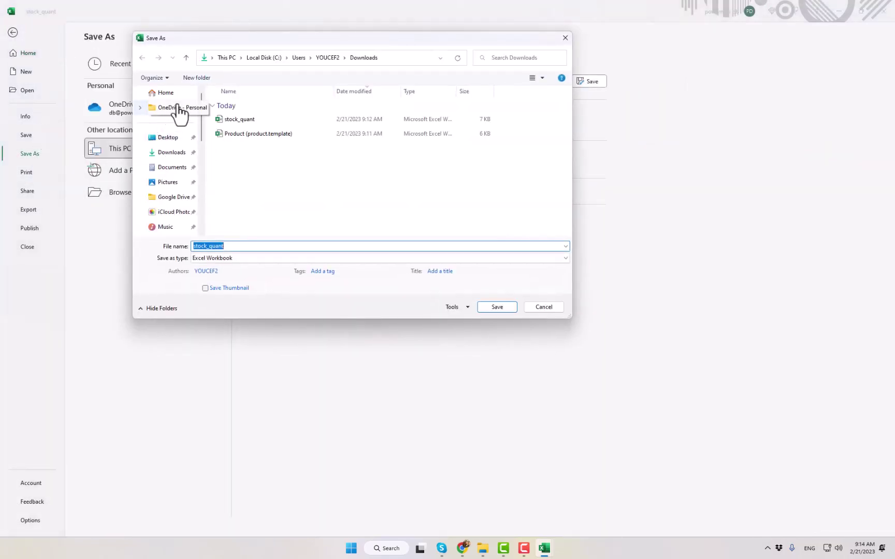
left_click(167, 137)
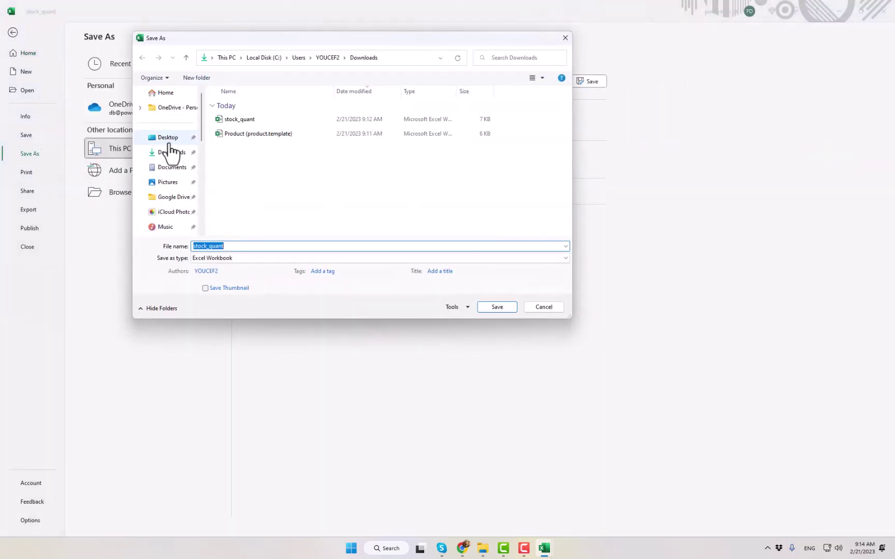
double_click(267, 248)
type("inventory_20230221")
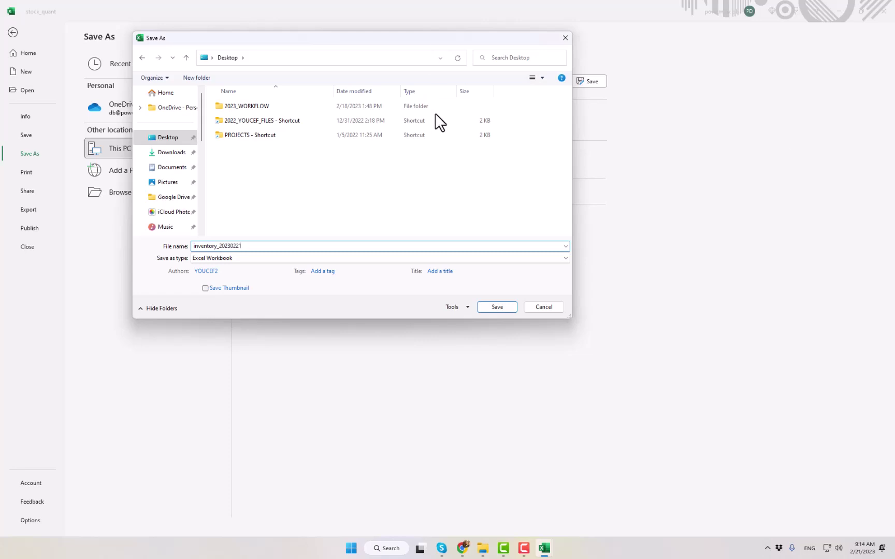
left_click(494, 307)
Select the six product data rows in the saved sheet
left_click(296, 260)
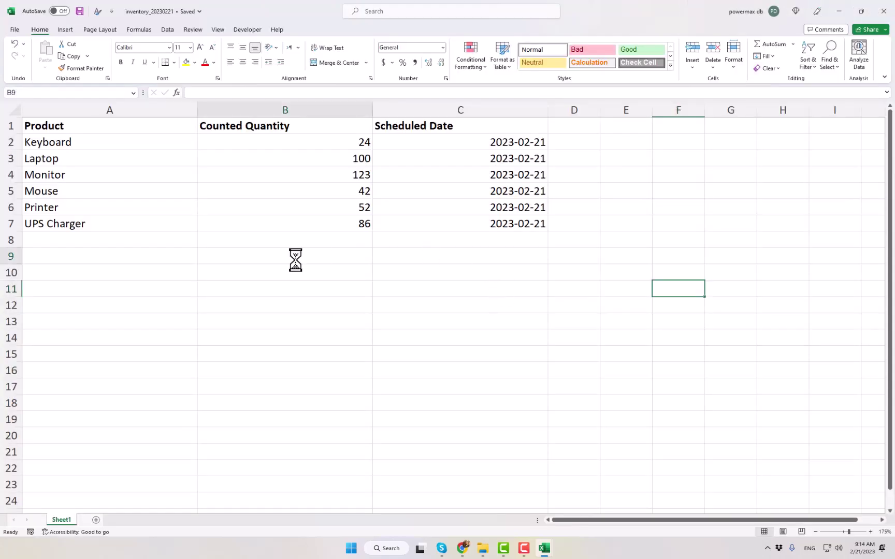
left_click_drag(52, 142, 456, 223)
left_click(543, 269)
Back in Chrome, open Inventory Adjustments and start Import records from the Favorites menu
mouse_move(463, 548)
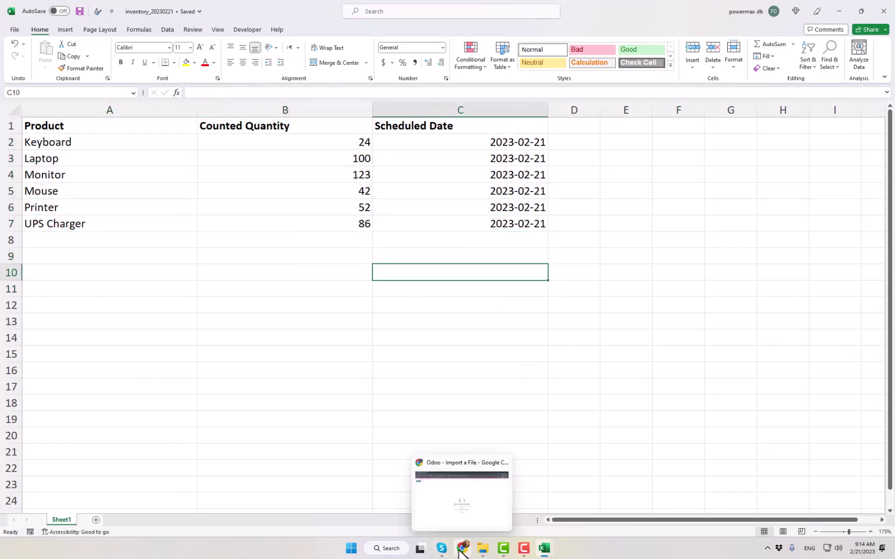
left_click(461, 496)
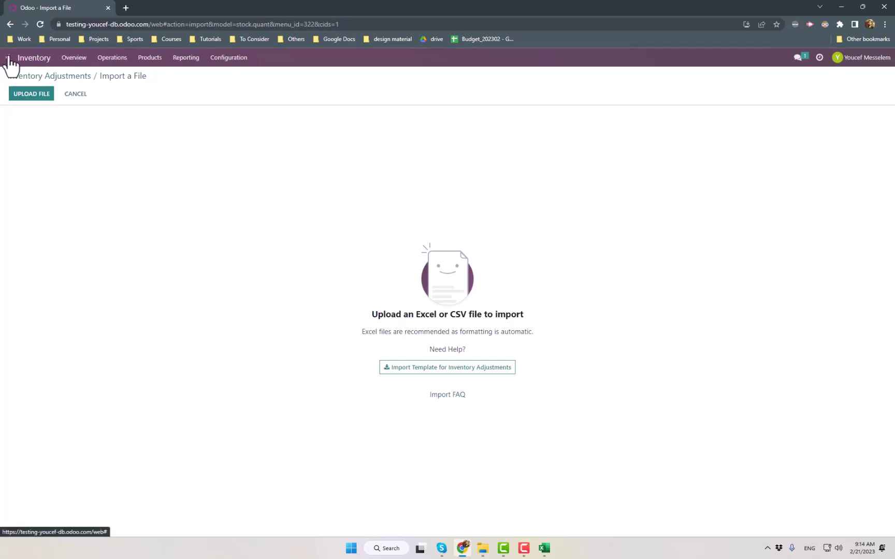
left_click(35, 59)
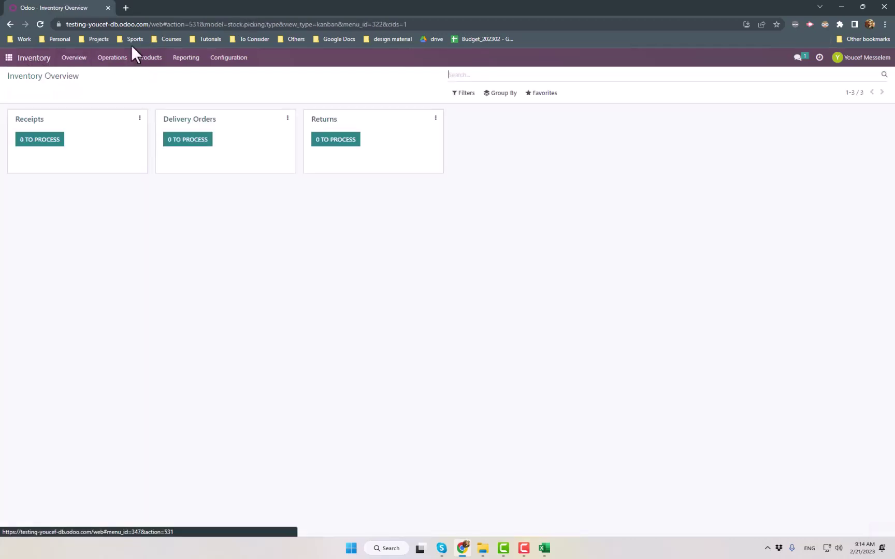
left_click(98, 60)
left_click(120, 91)
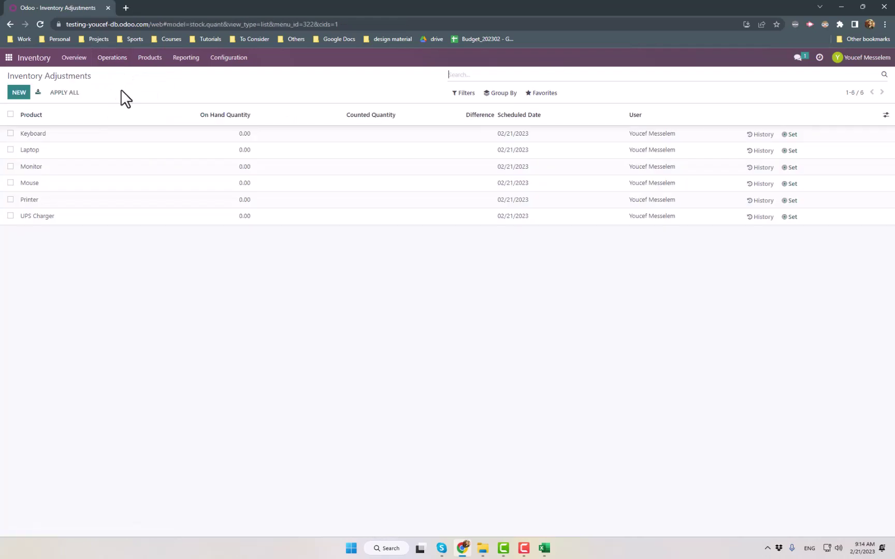
left_click(540, 93)
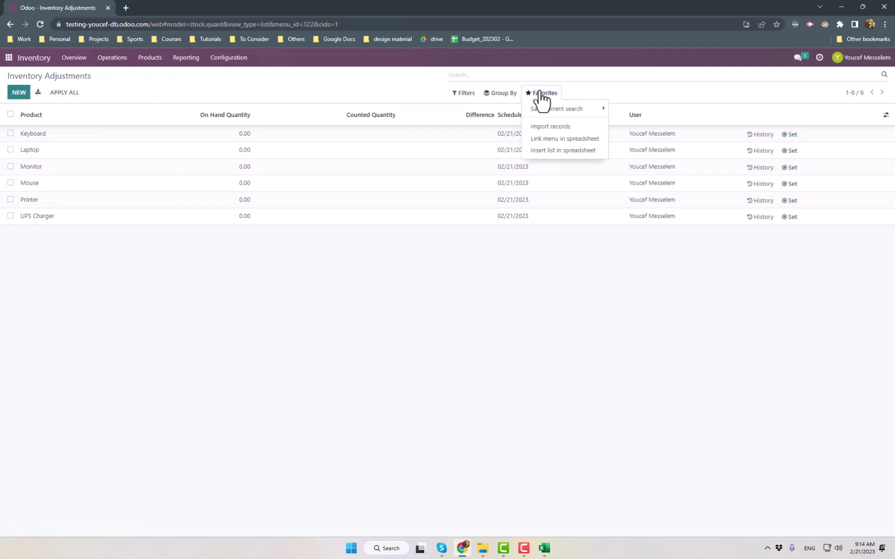
left_click(553, 127)
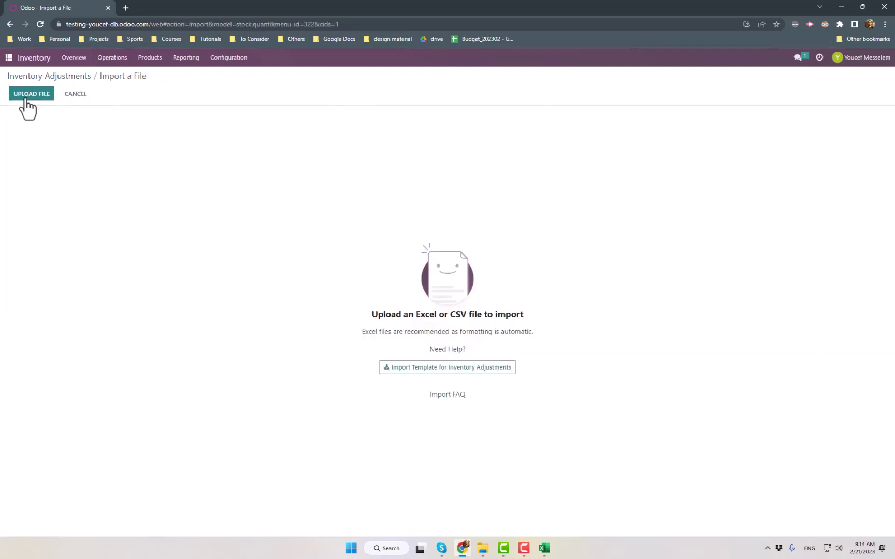
Upload inventory_20230221.xlsx from the Desktop and test the Product, Counted Quantity, Scheduled Date mapping
left_click(28, 96)
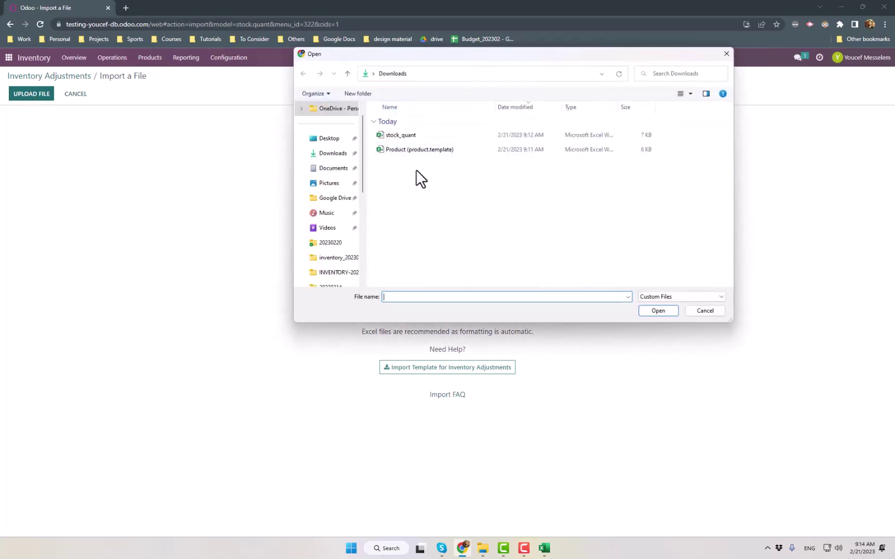
left_click(330, 138)
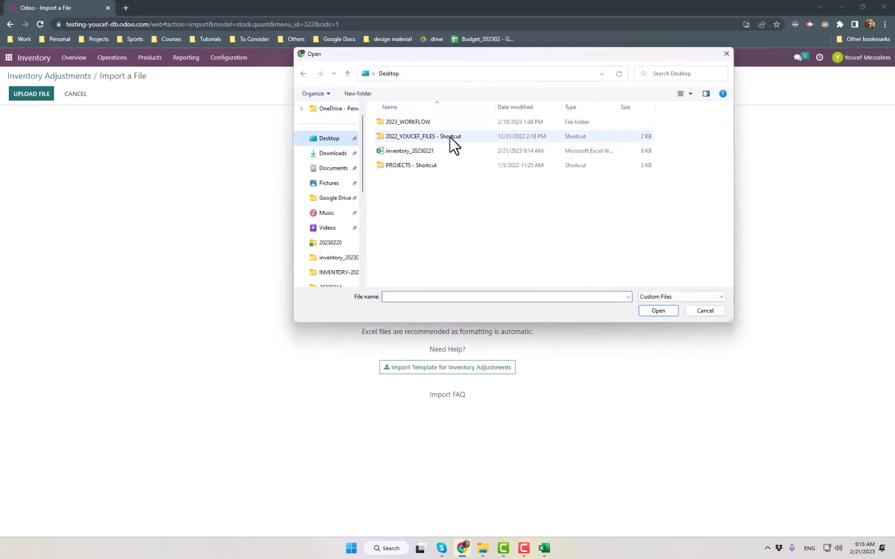
double_click(416, 152)
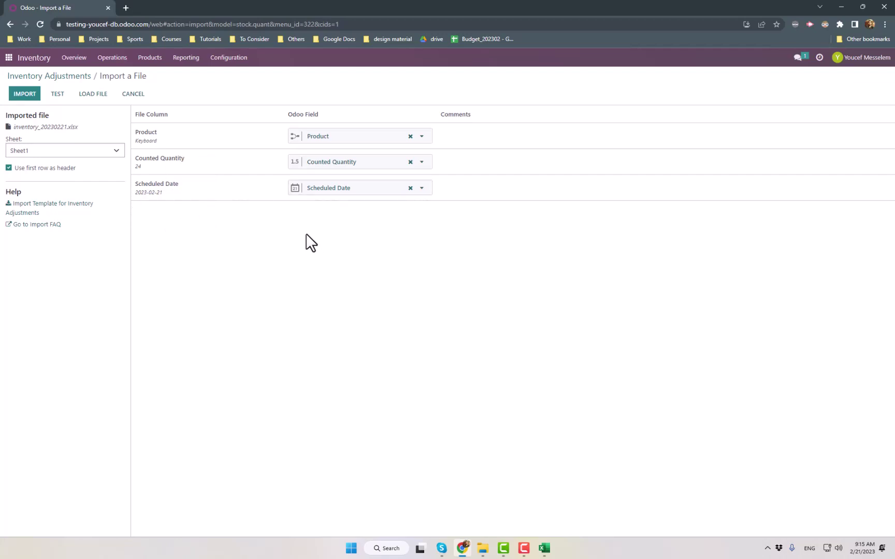
left_click(58, 97)
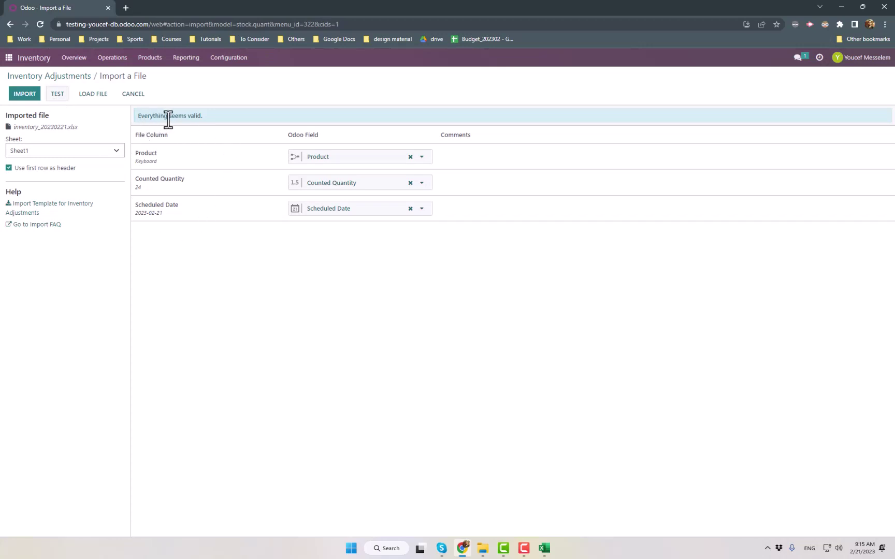
Import the six counts, Keyboard through UPS Charger, and select all adjustment lines
left_click(21, 95)
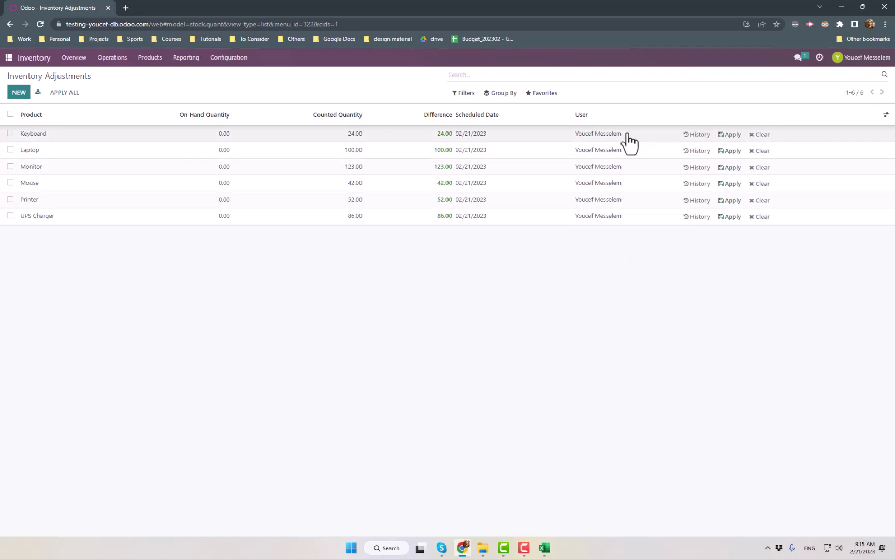
left_click(10, 114)
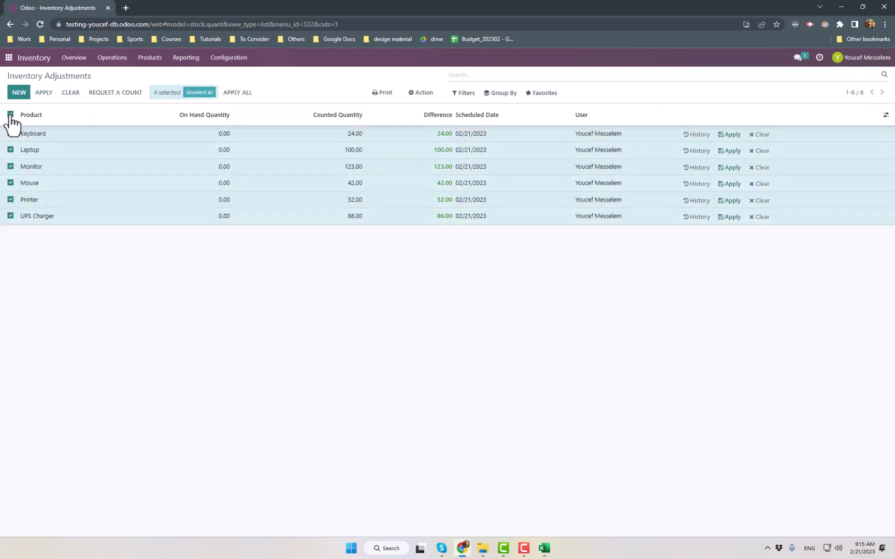
Apply all six counted quantities with the reason 'Initial Inventory 2023-02-21'
left_click(239, 93)
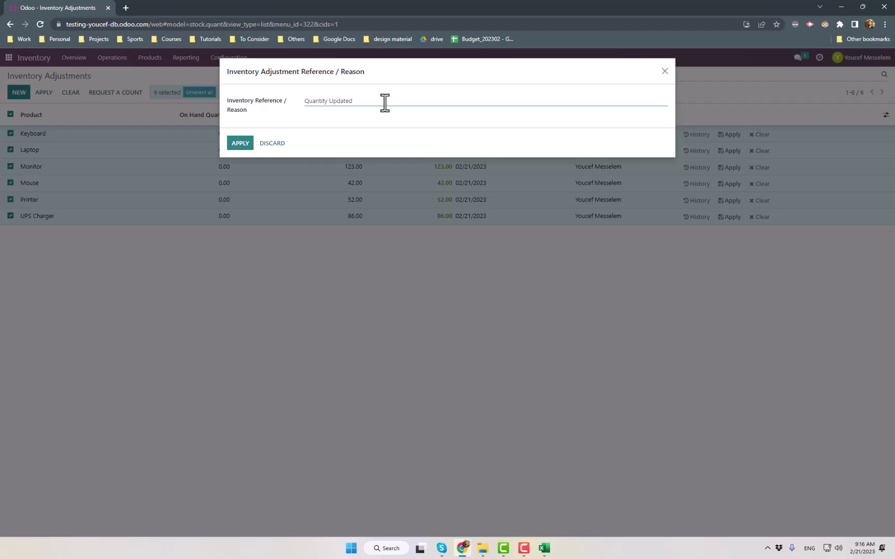
left_click_drag(369, 100, 270, 104)
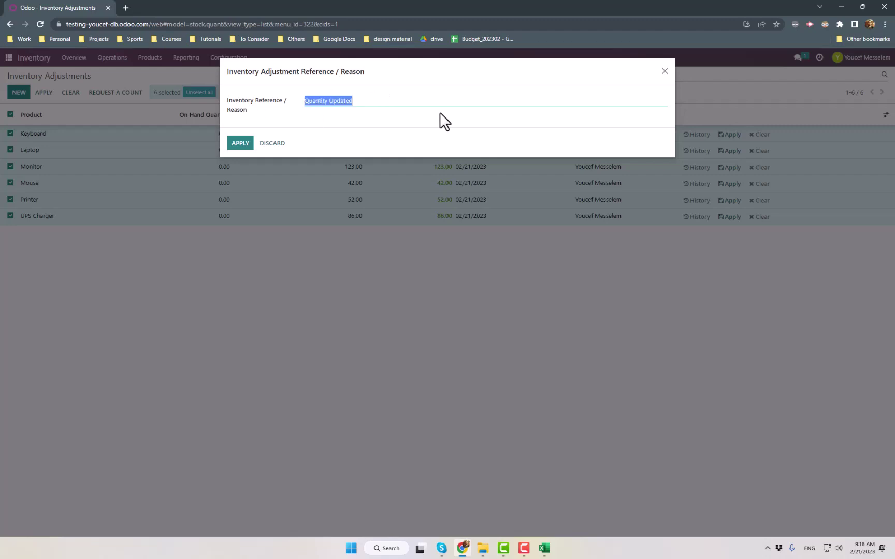
key("BackSpace")
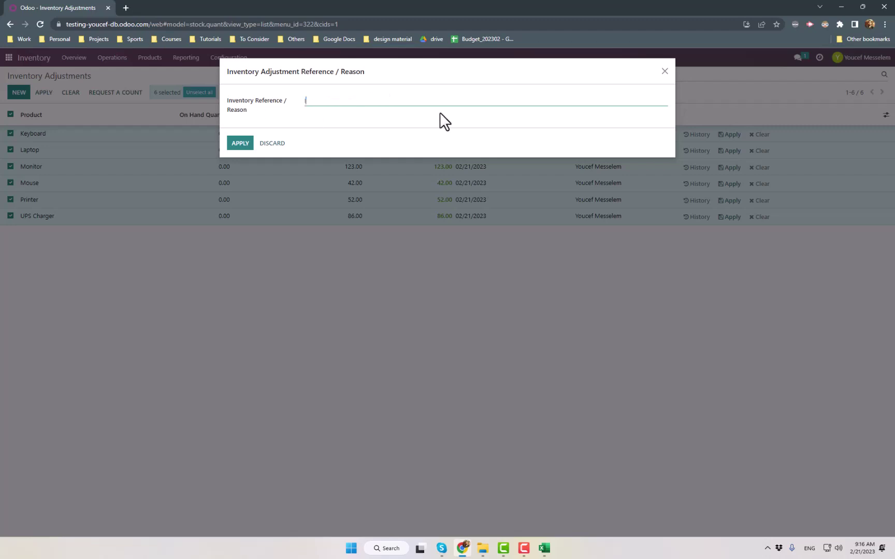
type("Initial Inventory 2023-02-21")
left_click(241, 145)
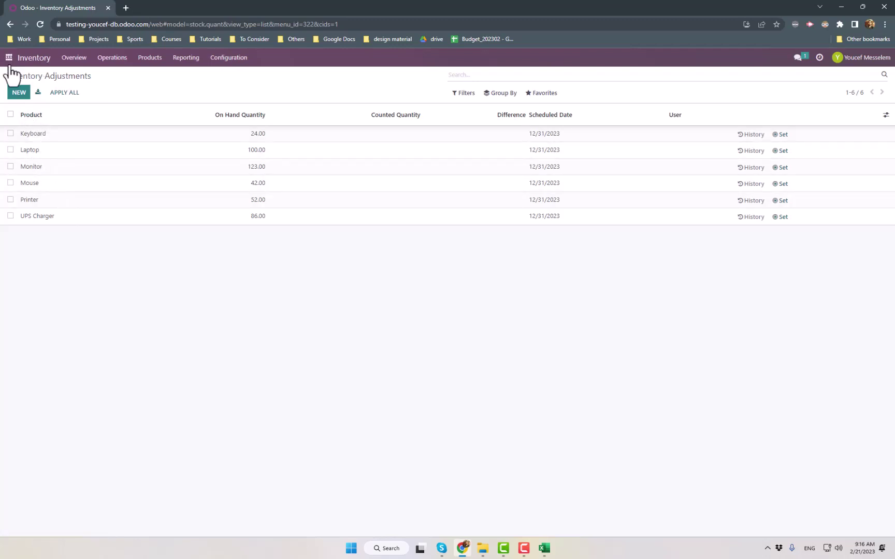
Search 'product' from the home menu and open the Laptop product
left_click(9, 64)
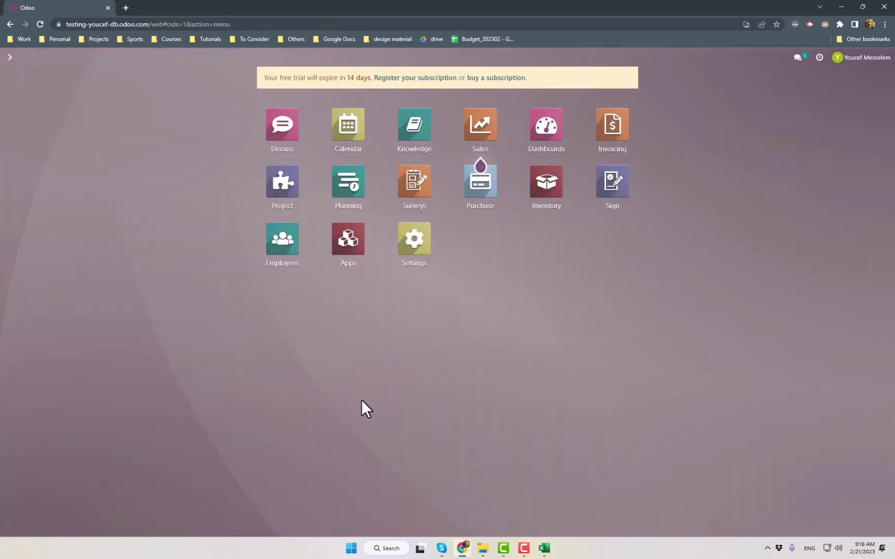
type("product")
key("Return")
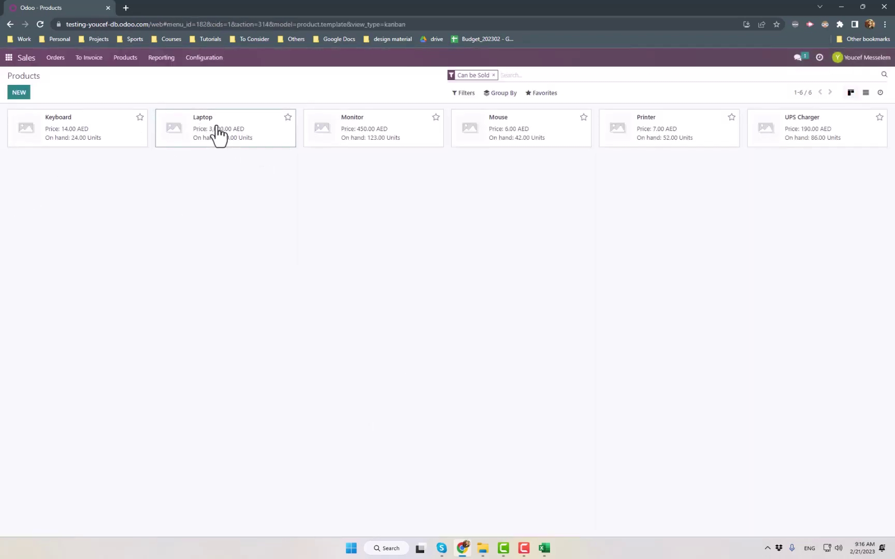
left_click(280, 130)
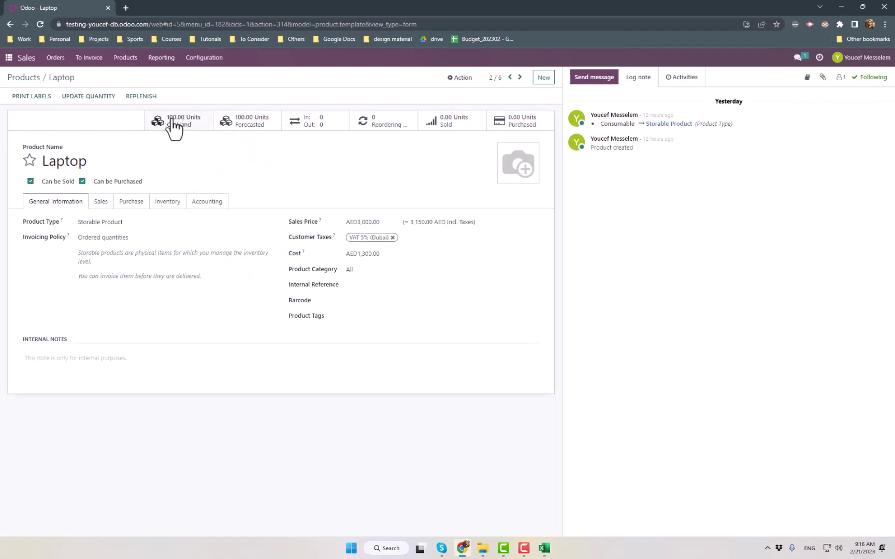
Confirm Laptop shows 100 on hand as a Storable Product, then return to the apps menu
key("ctrl+plus")
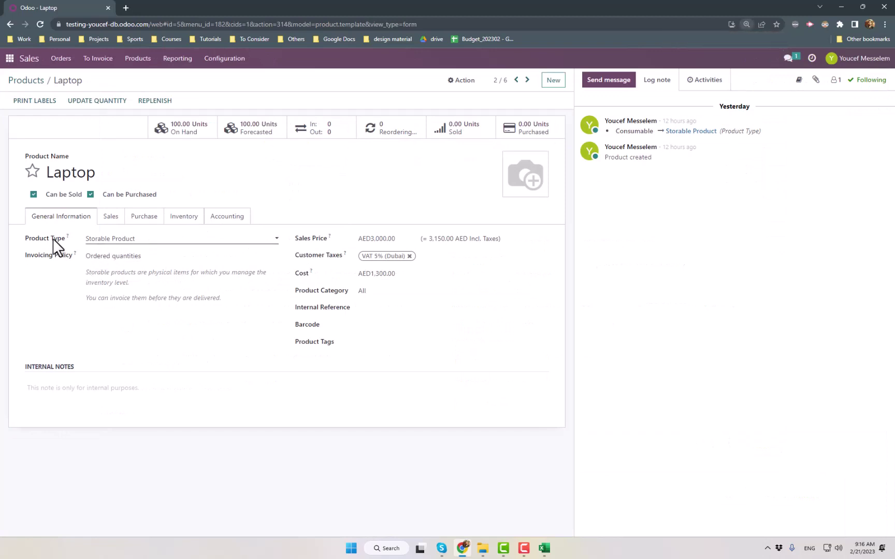
left_click(123, 250)
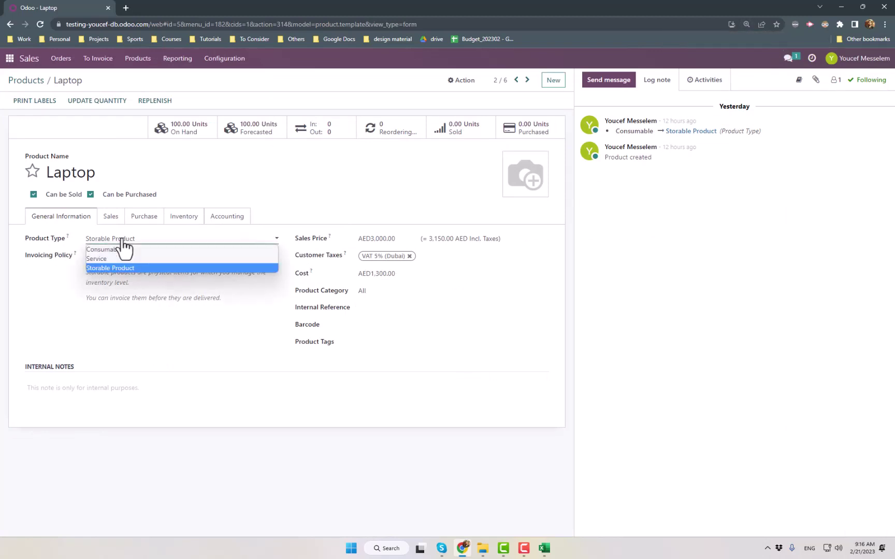
left_click(122, 240)
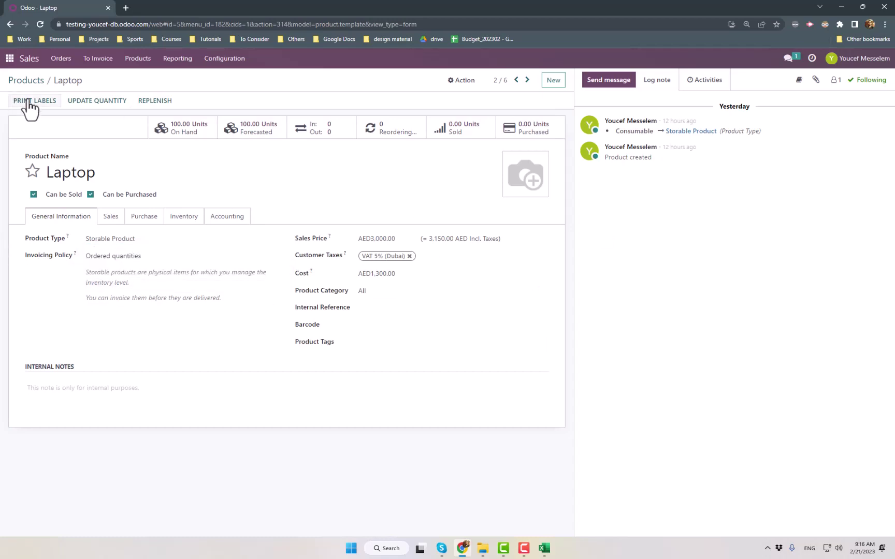
left_click(9, 58)
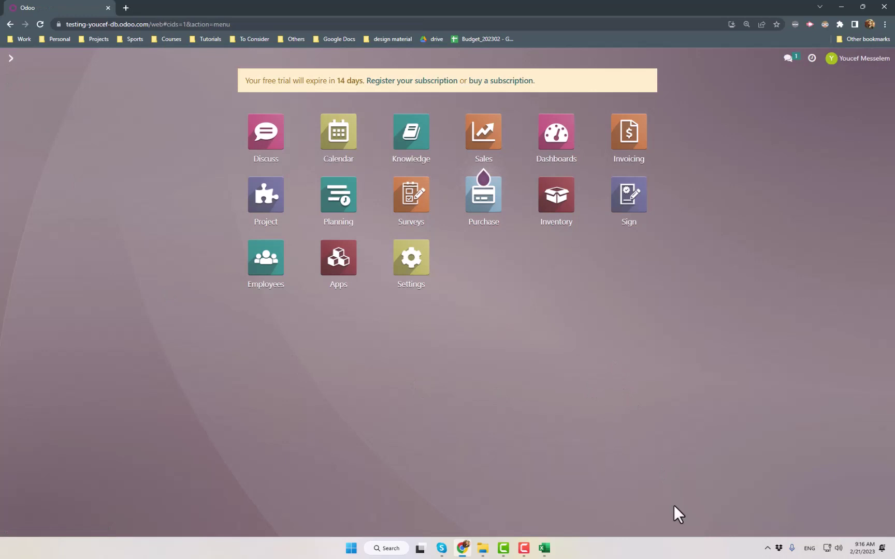